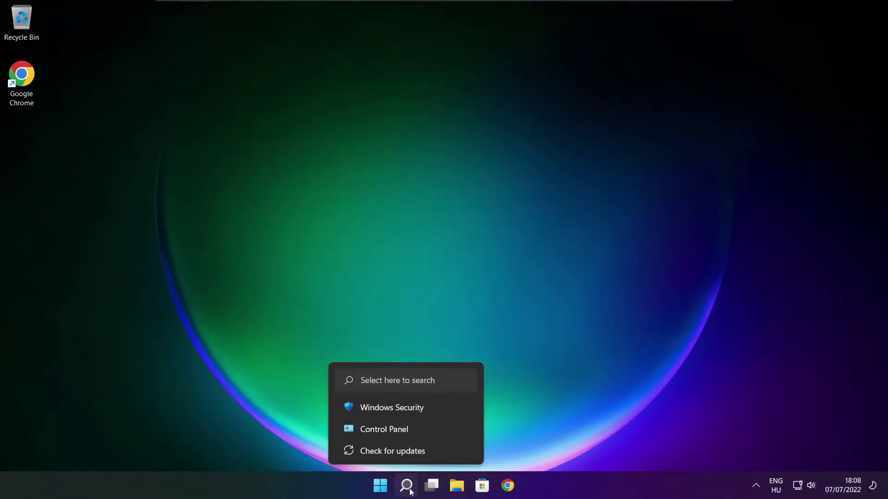
# Step: Search Windows for 'device manager'
pyautogui.click(410, 489)
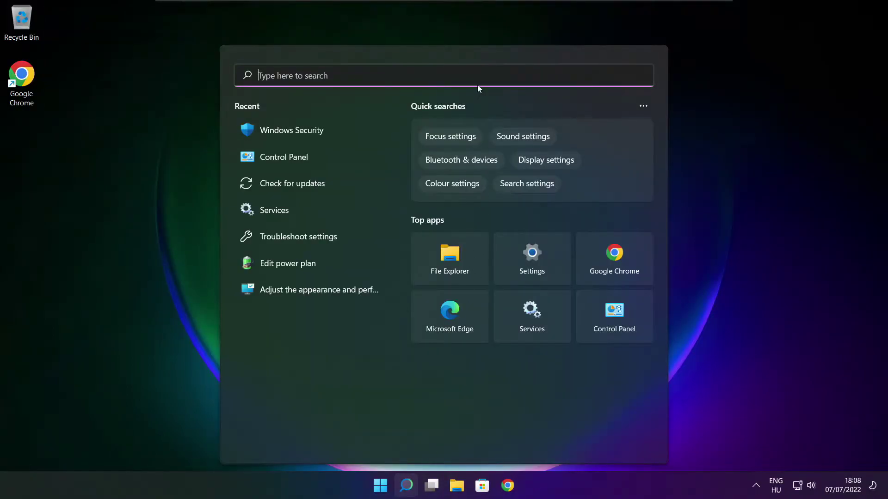
pyautogui.write('device manag')
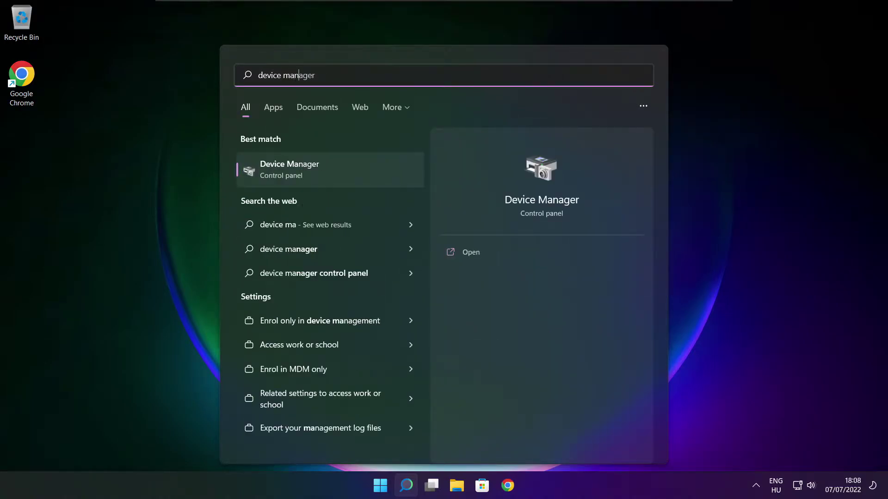
pyautogui.write('er')
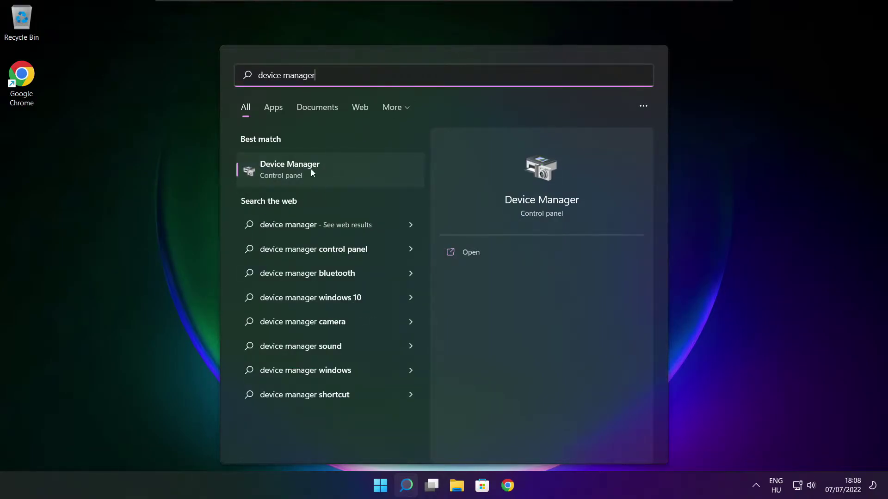
# Step: Open Device Manager maximised and expand the Display adaptors category
pyautogui.click(364, 174)
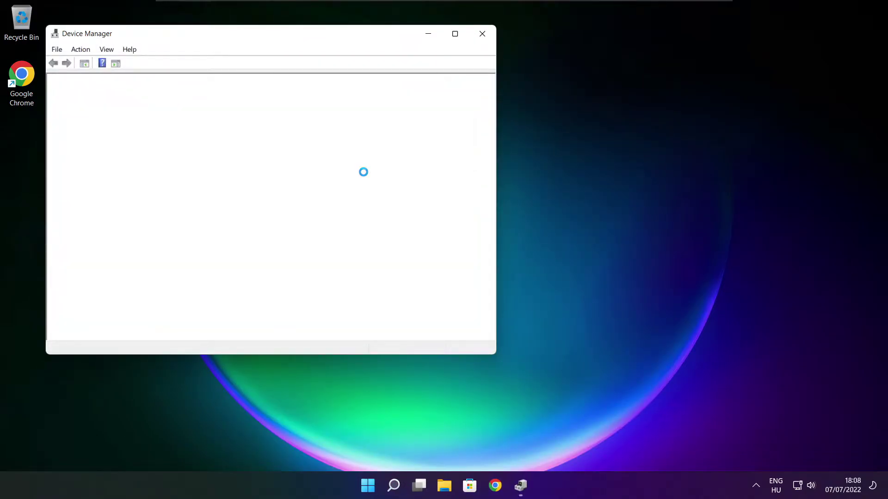
pyautogui.click(454, 35)
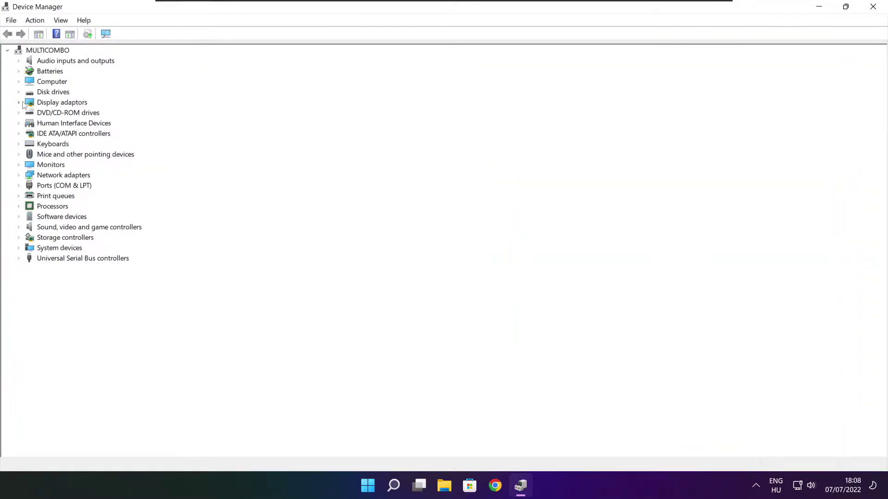
pyautogui.click(46, 104)
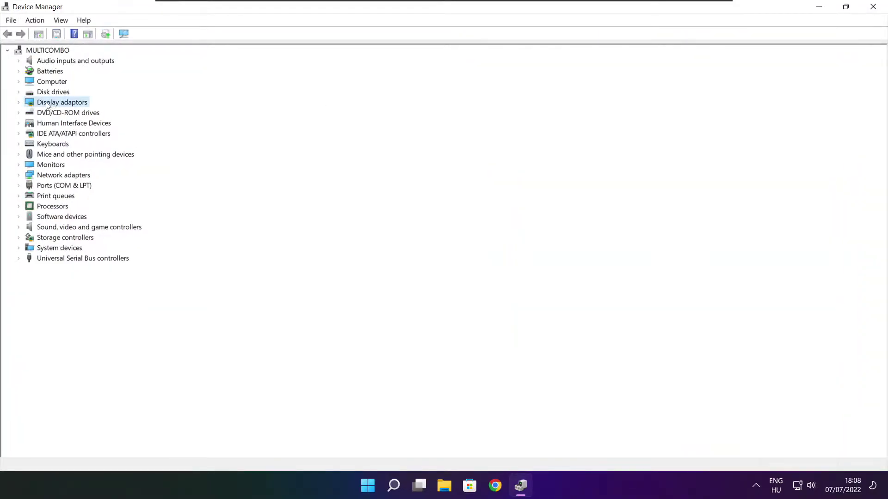
pyautogui.click(19, 104)
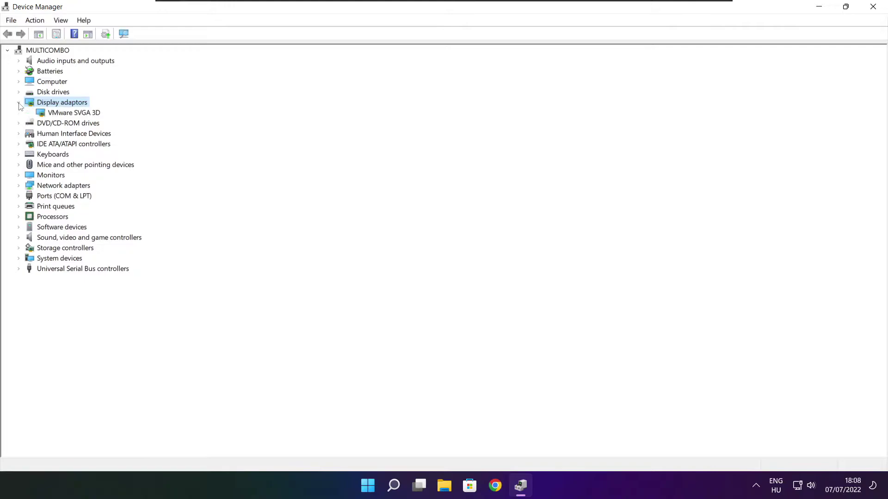
# Step: Auto-search for a VMware SVGA 3D driver update, confirming the best driver is already installed
pyautogui.click(87, 114)
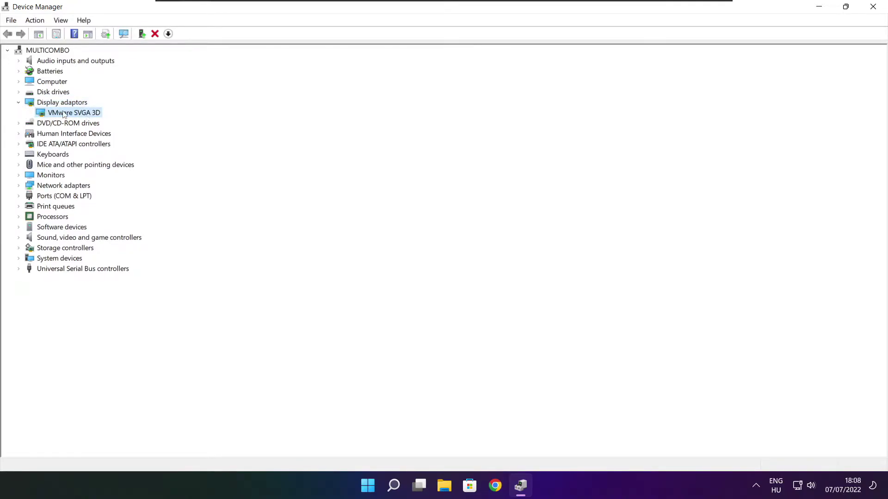
pyautogui.rightClick(64, 114)
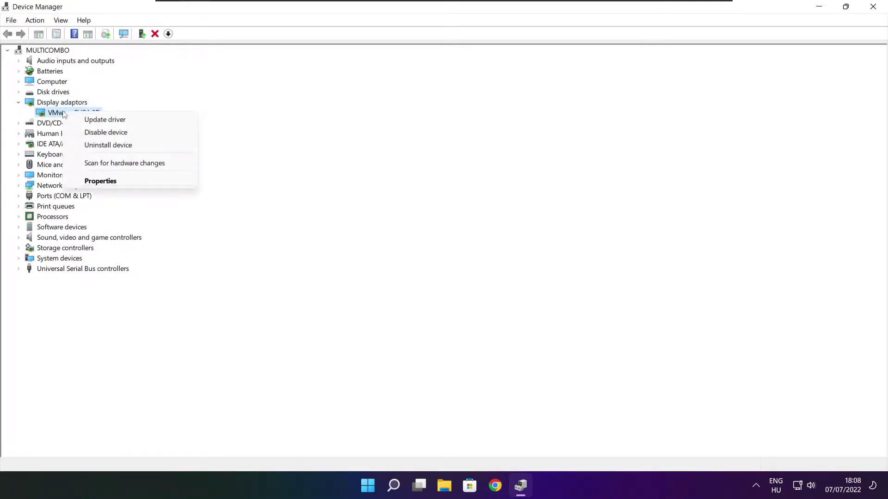
pyautogui.click(129, 123)
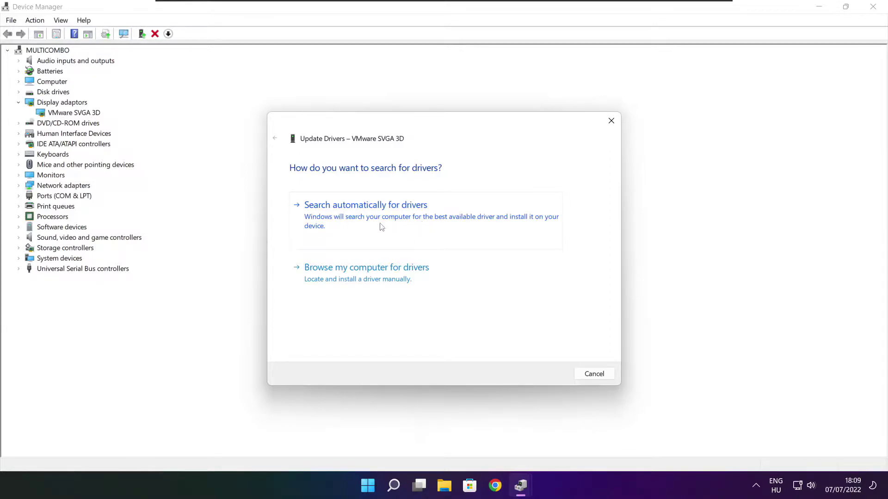
pyautogui.click(406, 222)
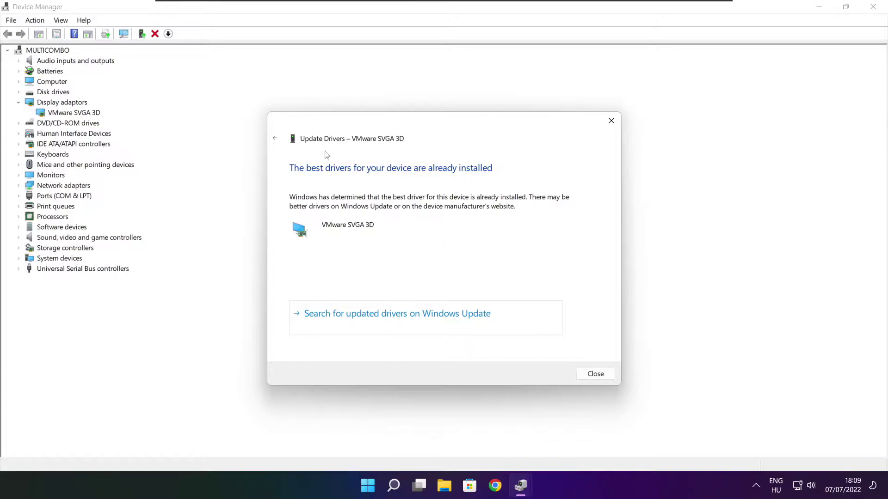
pyautogui.click(593, 375)
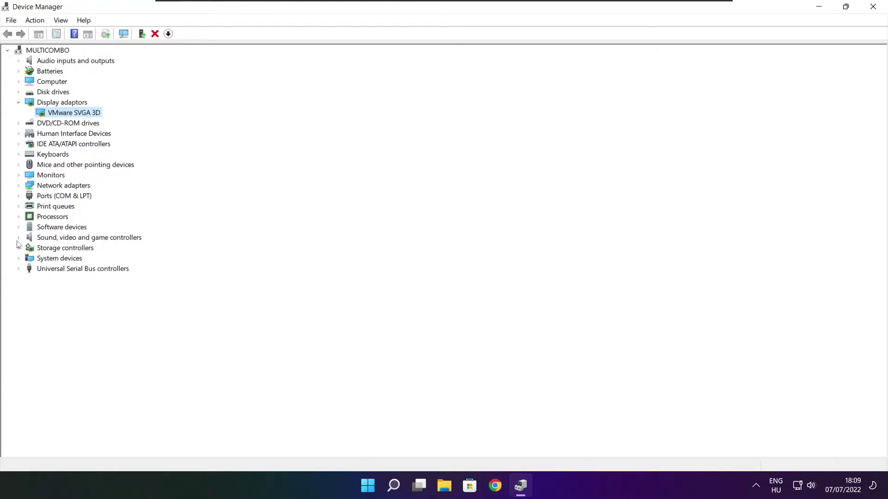
# Step: Expand Sound, video and game controllers and auto-update the High Definition Audio Device driver, already current
pyautogui.click(87, 239)
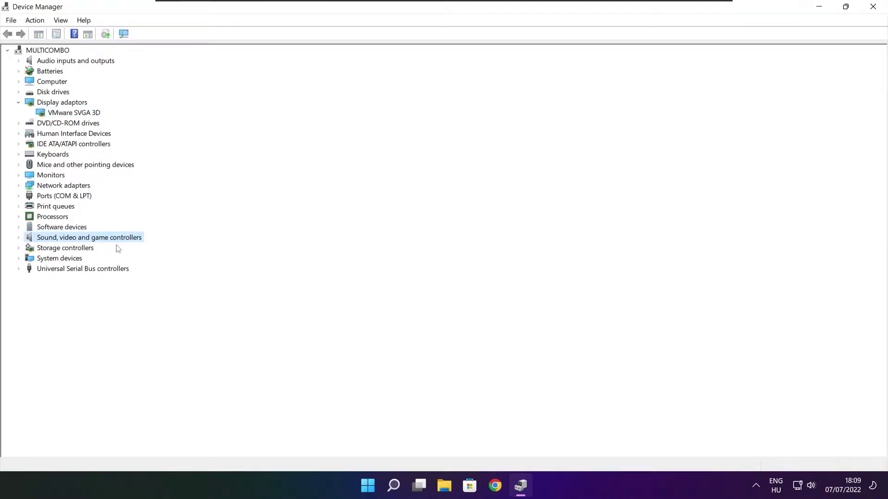
pyautogui.click(19, 238)
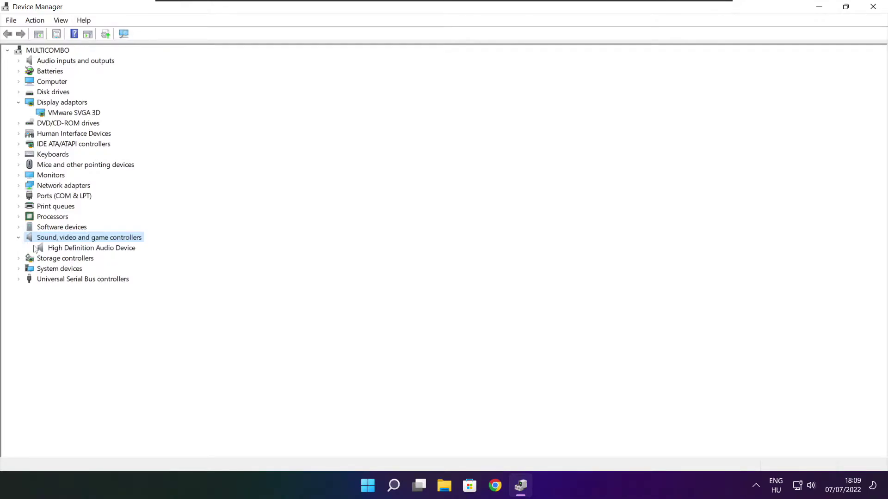
pyautogui.click(85, 250)
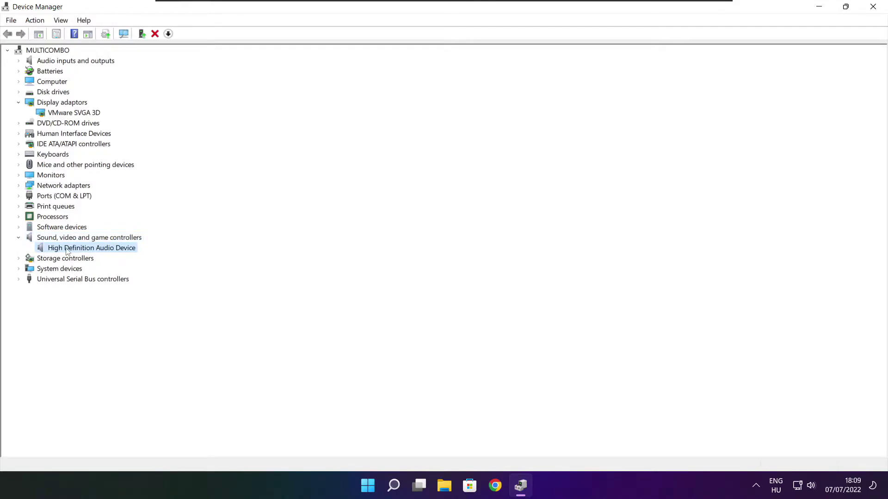
pyautogui.rightClick(85, 250)
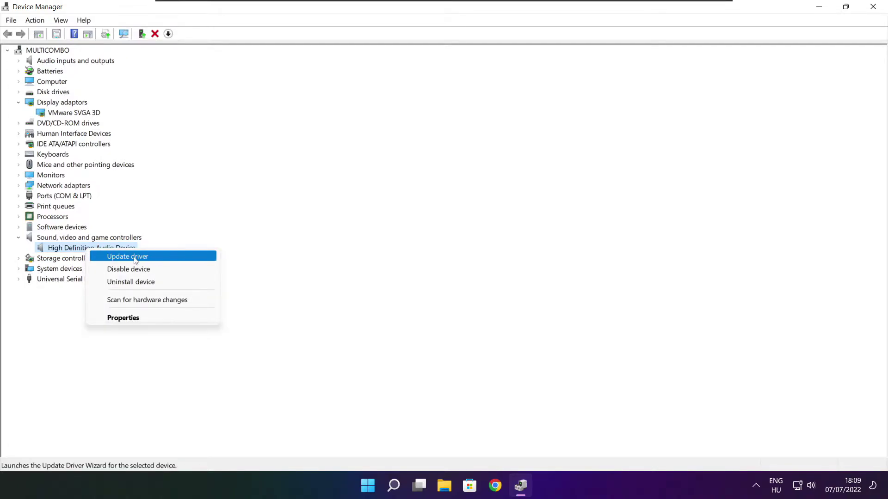
pyautogui.click(173, 257)
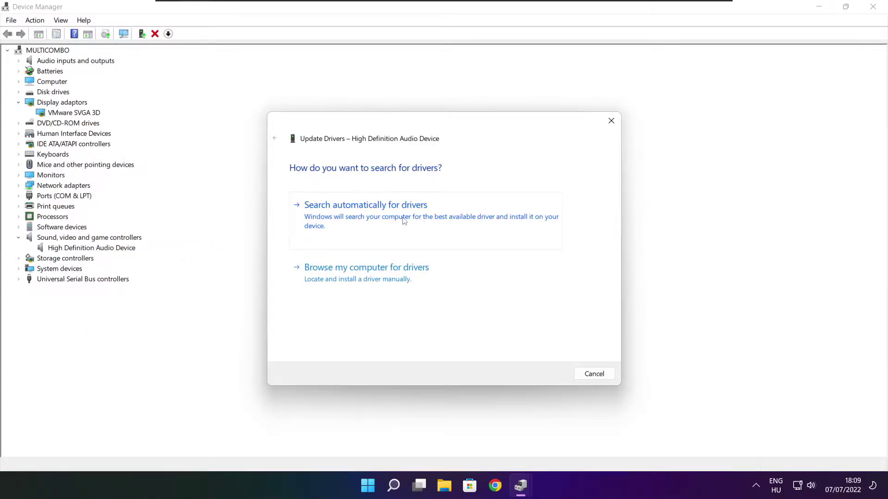
pyautogui.click(385, 220)
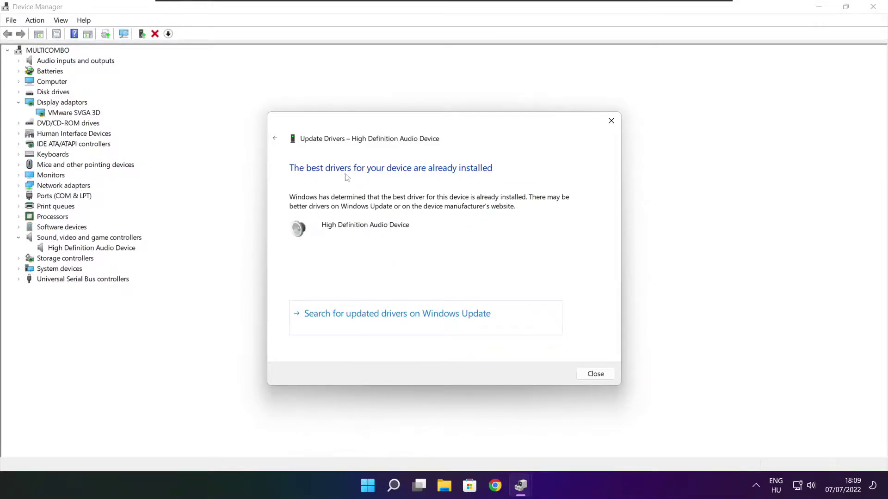
pyautogui.click(596, 375)
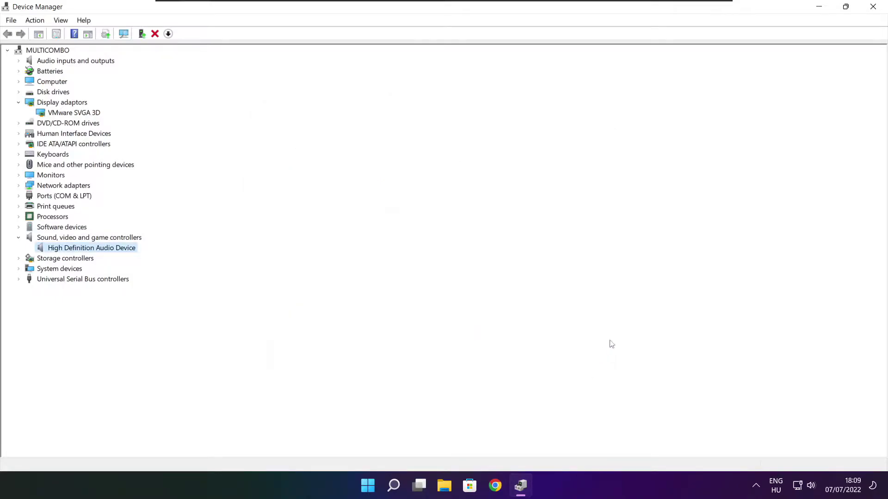
# Step: Close Device Manager and open Edit power plan by searching 'edit power plan'
pyautogui.click(874, 7)
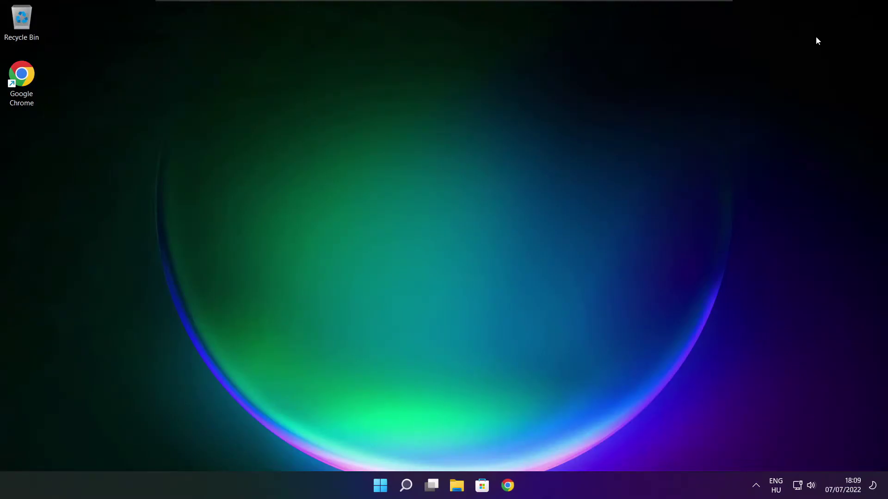
pyautogui.click(409, 489)
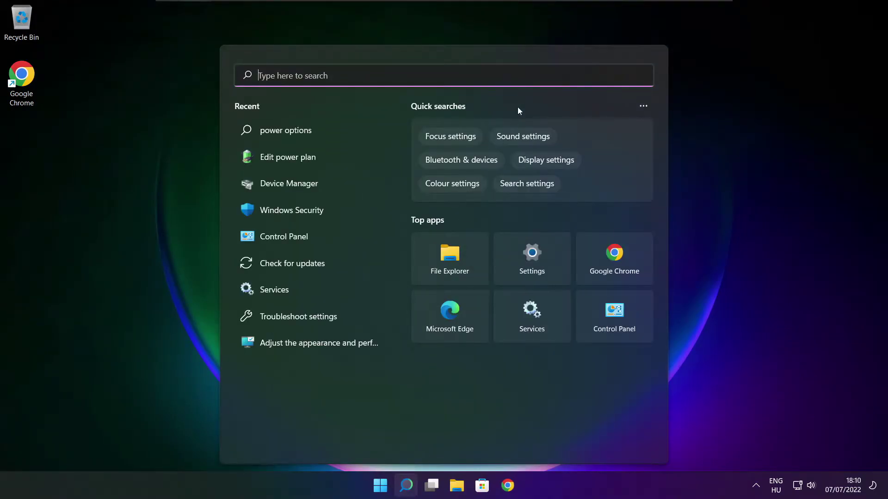
pyautogui.write('edit p')
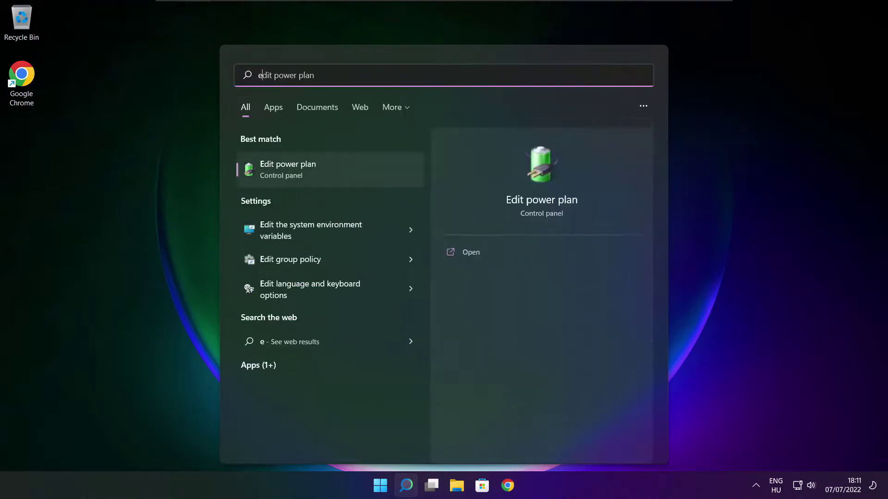
pyautogui.write('ower plan')
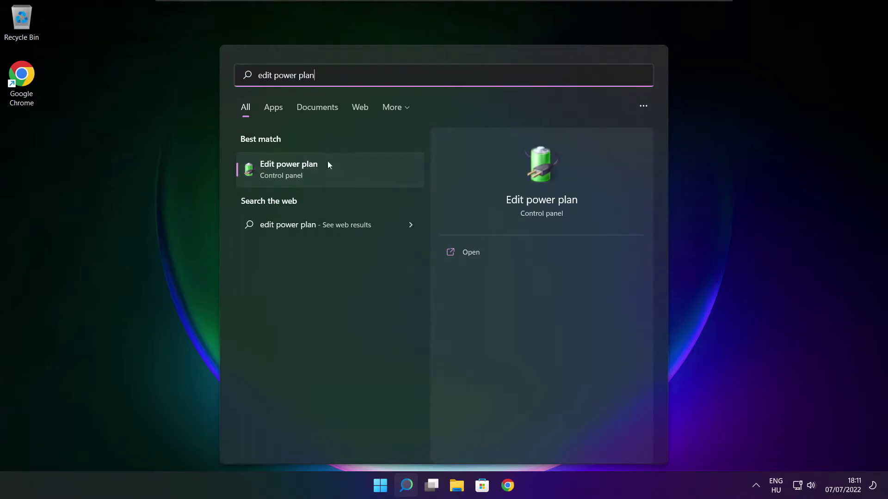
pyautogui.click(350, 175)
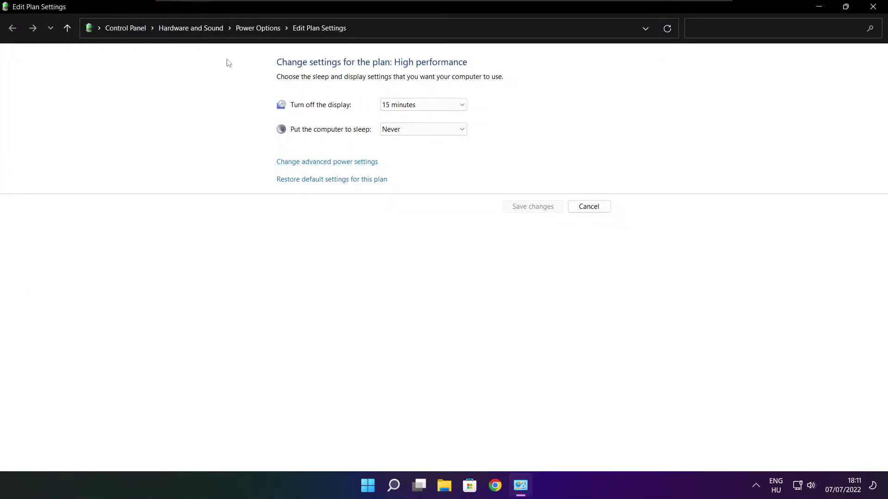
# Step: Make High performance the active power plan in Power Options, then close the window
pyautogui.click(264, 33)
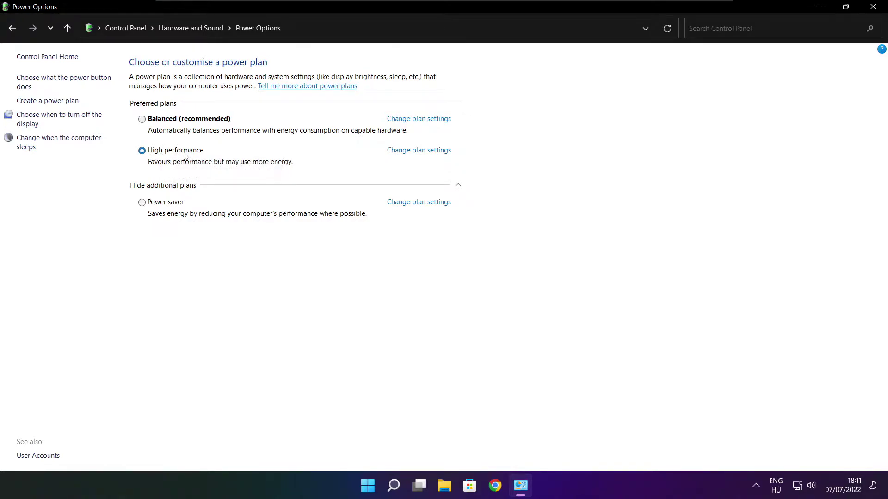
pyautogui.click(137, 151)
pyautogui.click(875, 7)
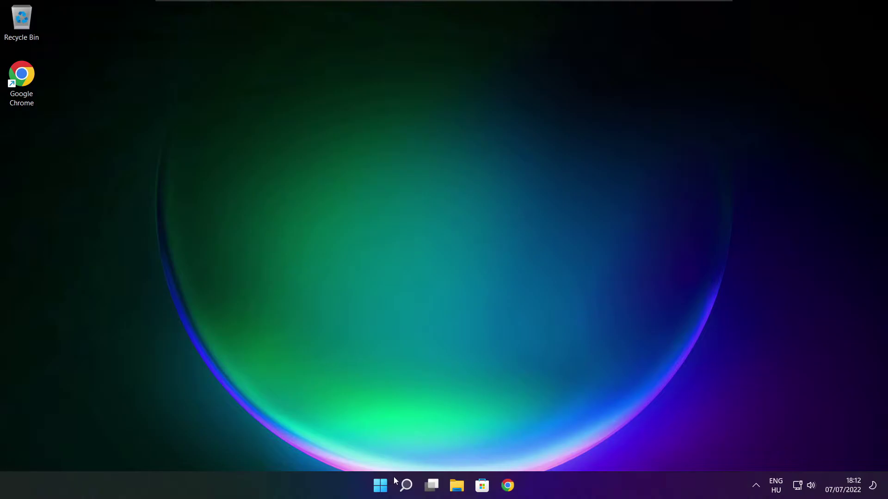
# Step: Open Game Mode settings by searching 'game mode'
pyautogui.click(407, 486)
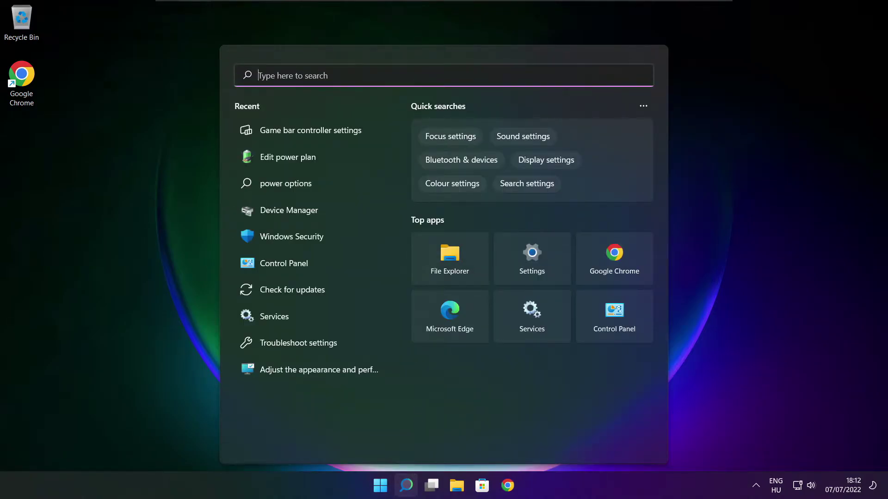
pyautogui.write('game')
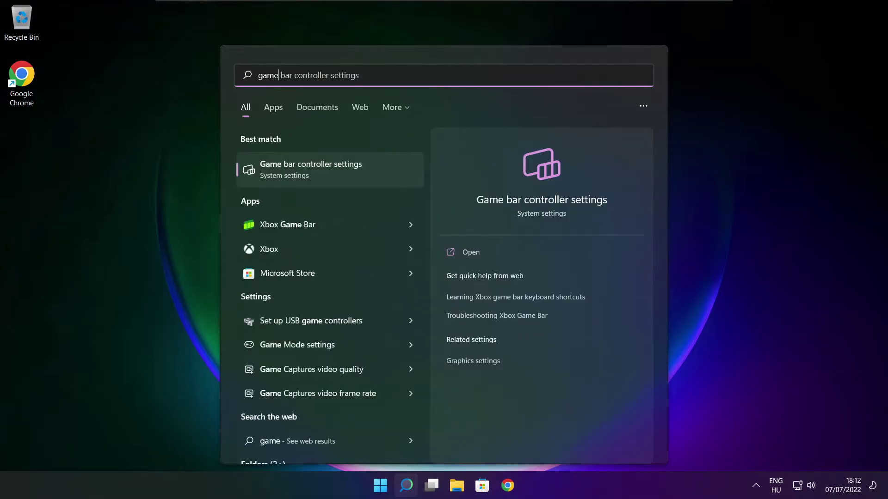
pyautogui.write(' mode')
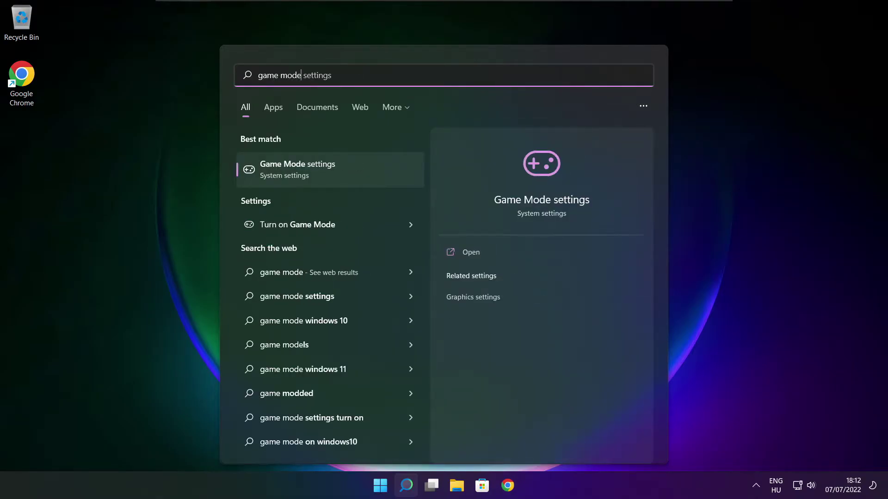
pyautogui.click(352, 170)
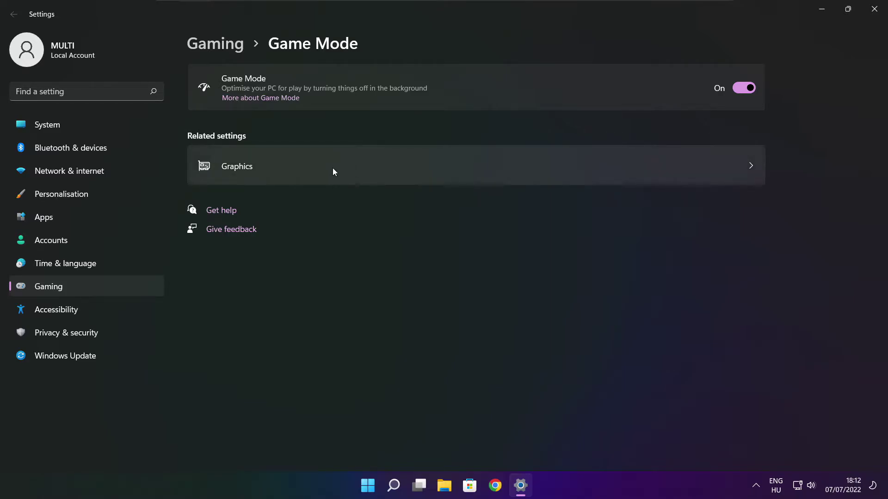
# Step: Leave Game Mode On, review the Xbox Game Bar settings, then close Settings
pyautogui.click(750, 88)
pyautogui.click(750, 88)
pyautogui.click(218, 49)
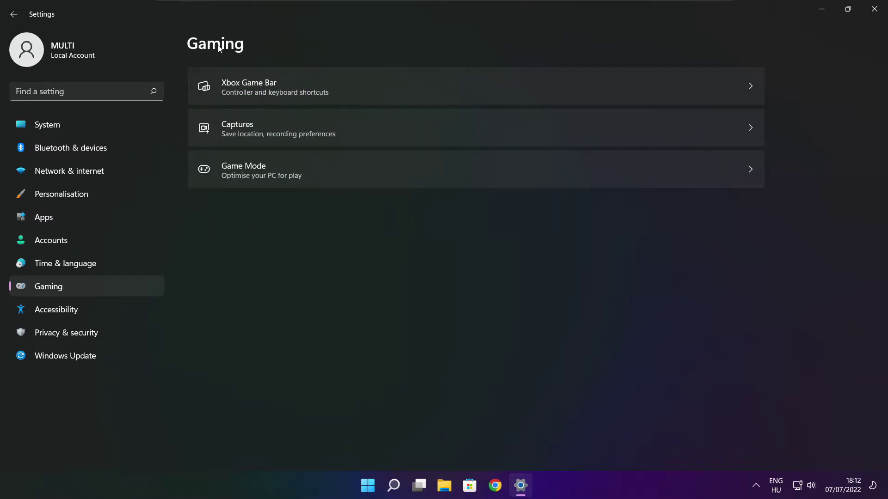
pyautogui.click(361, 97)
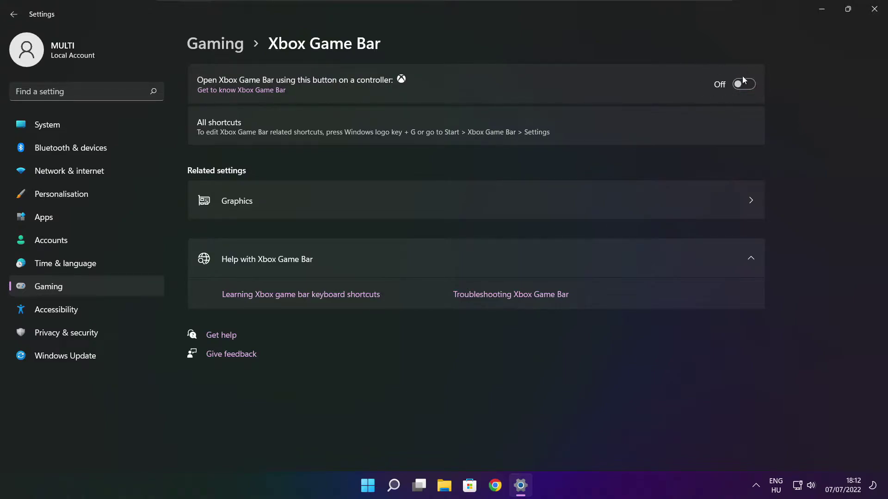
pyautogui.click(874, 10)
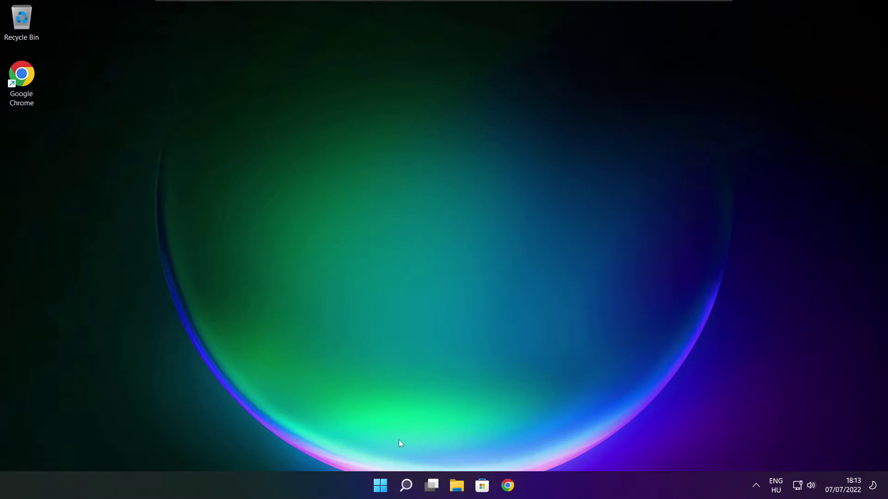
# Step: Launch Task Manager from the Start button's Win+X menu
pyautogui.rightClick(382, 488)
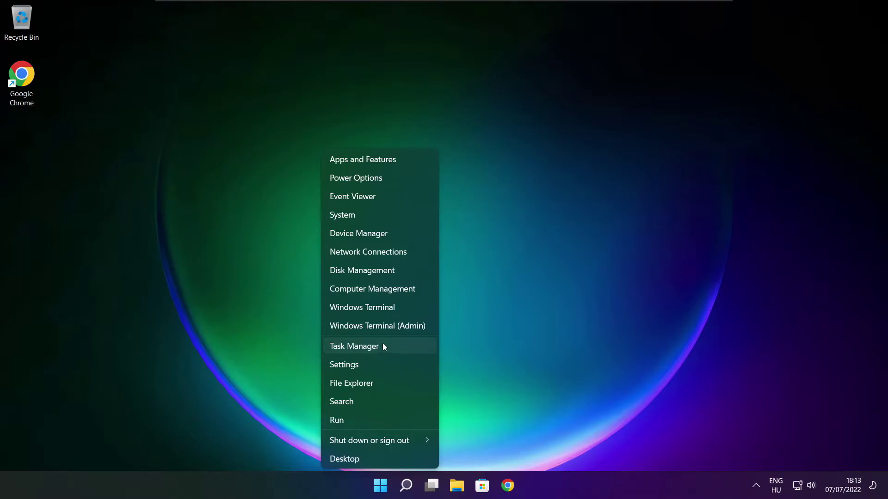
pyautogui.click(381, 346)
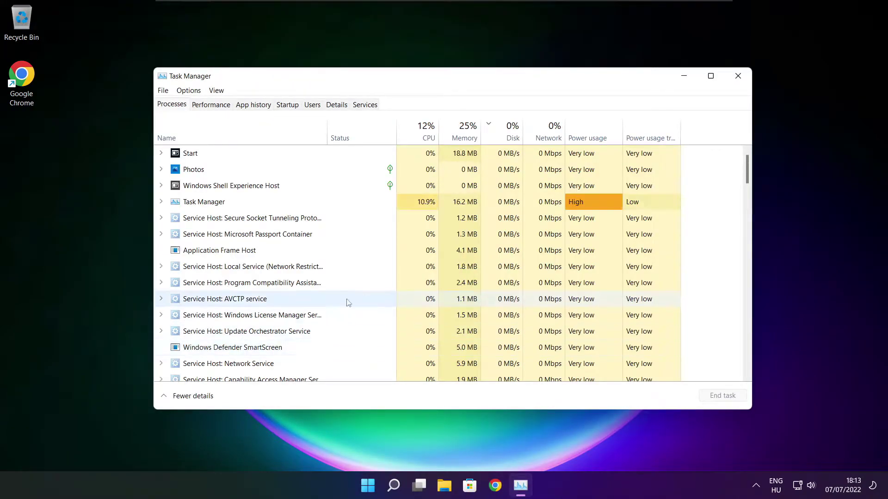
# Step: Disable Cortana, Microsoft Edge, Microsoft Teams and Terminal as startup apps, then close Task Manager
pyautogui.click(287, 106)
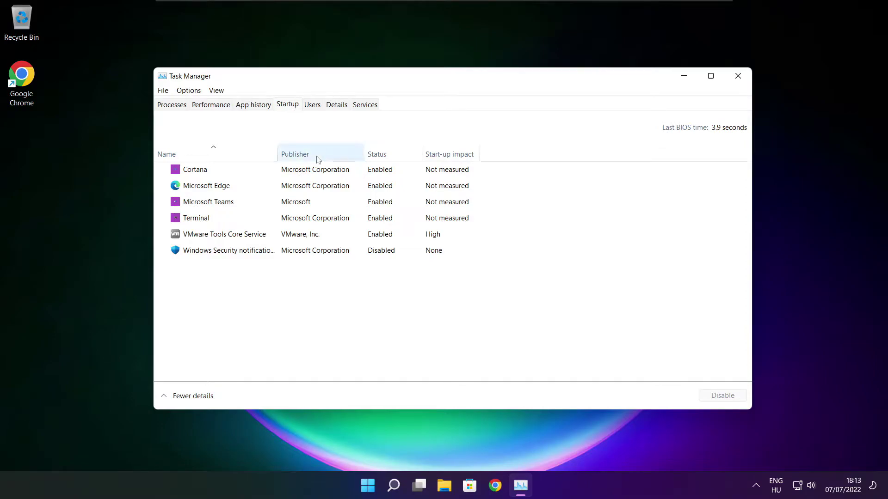
pyautogui.click(340, 174)
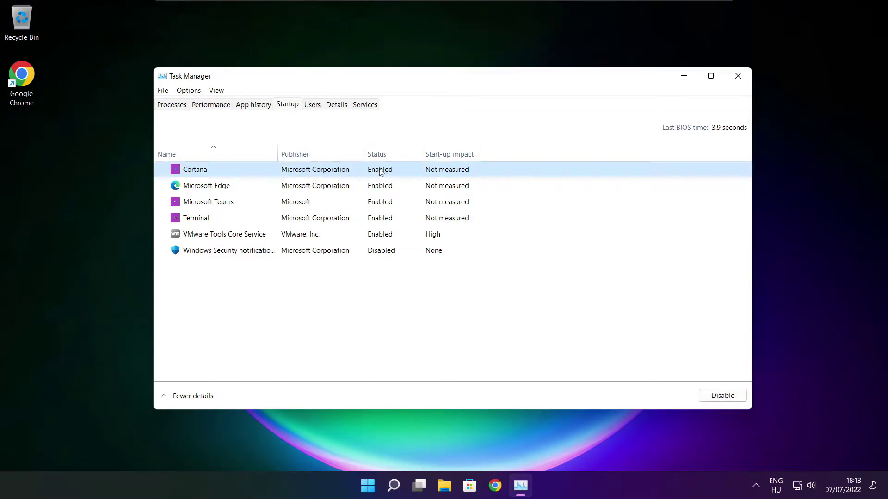
pyautogui.click(722, 399)
pyautogui.click(266, 189)
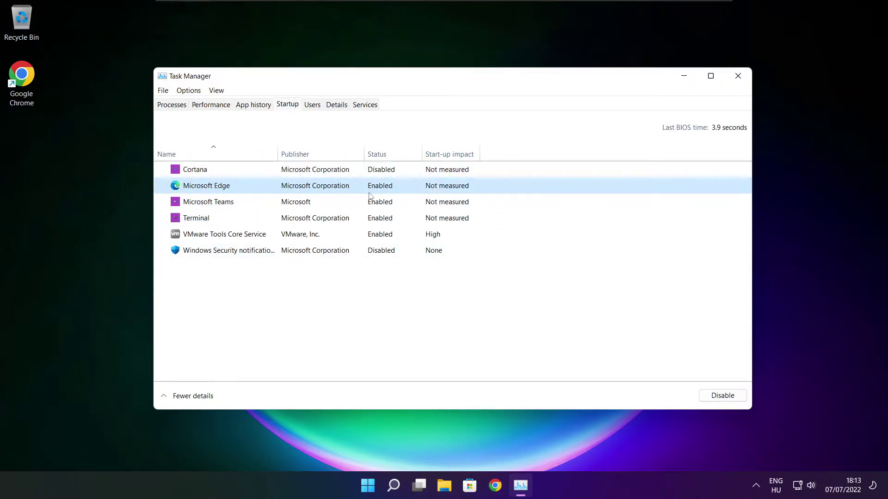
pyautogui.click(721, 396)
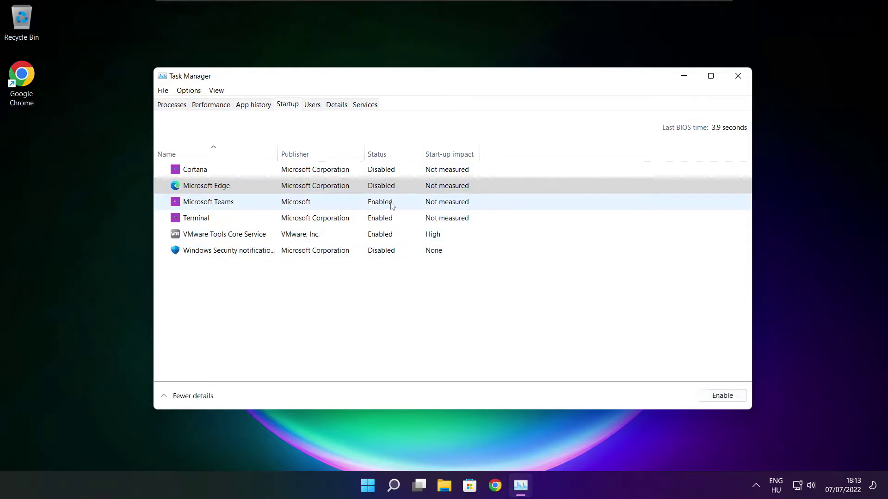
pyautogui.click(345, 204)
pyautogui.click(724, 395)
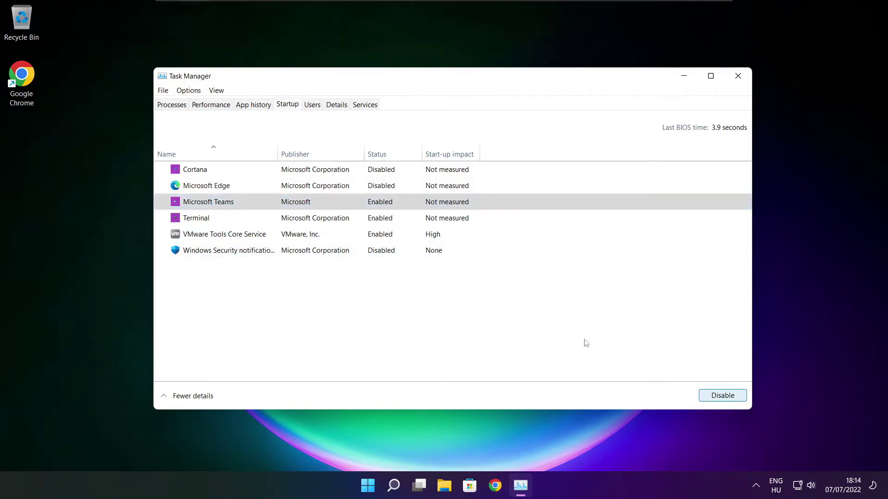
pyautogui.click(338, 222)
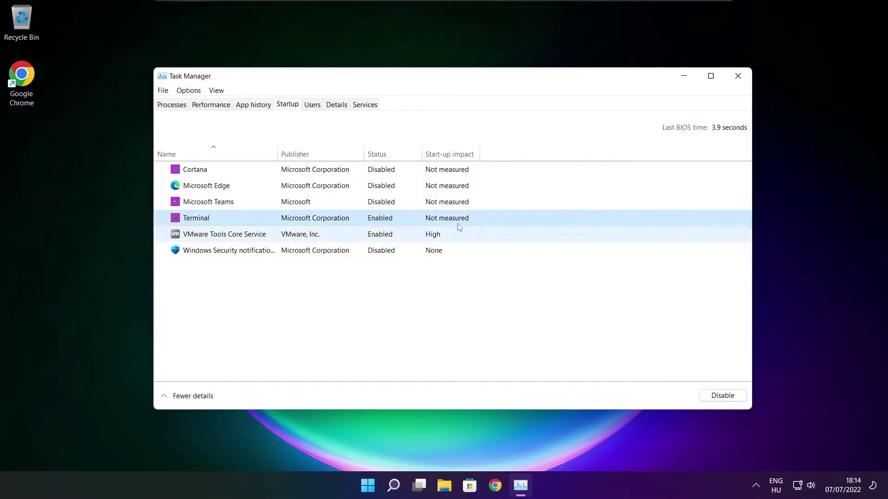
pyautogui.click(722, 396)
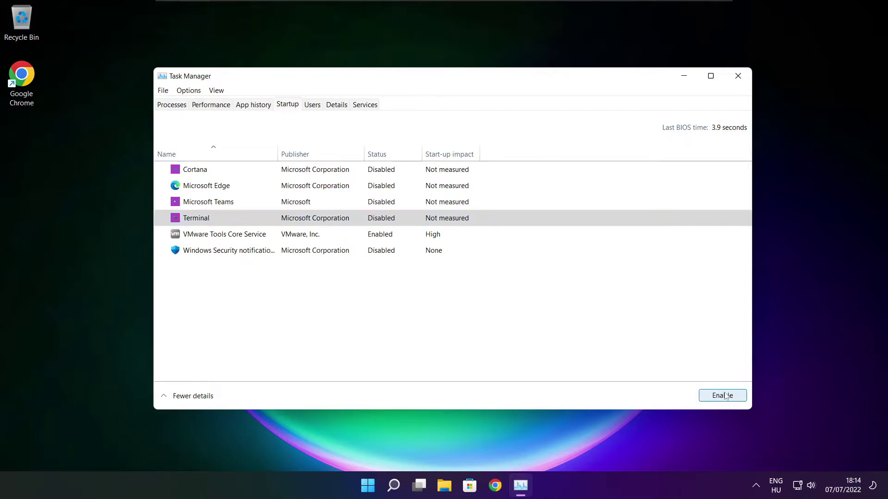
pyautogui.click(382, 220)
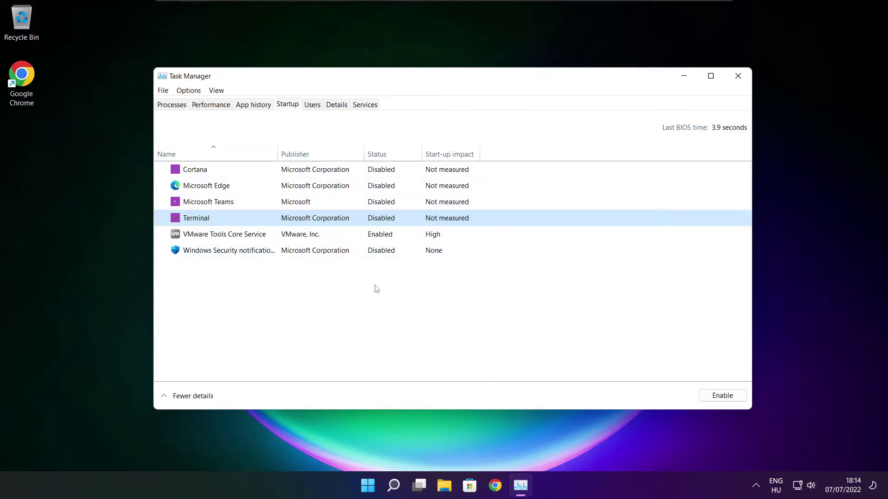
pyautogui.click(737, 78)
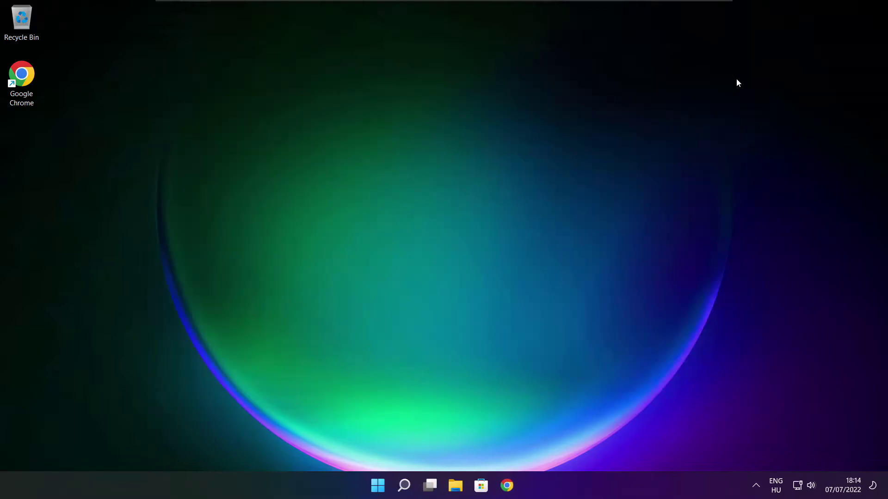
# Step: Open Defragment and Optimise Drives by searching 'optimis'
pyautogui.click(406, 491)
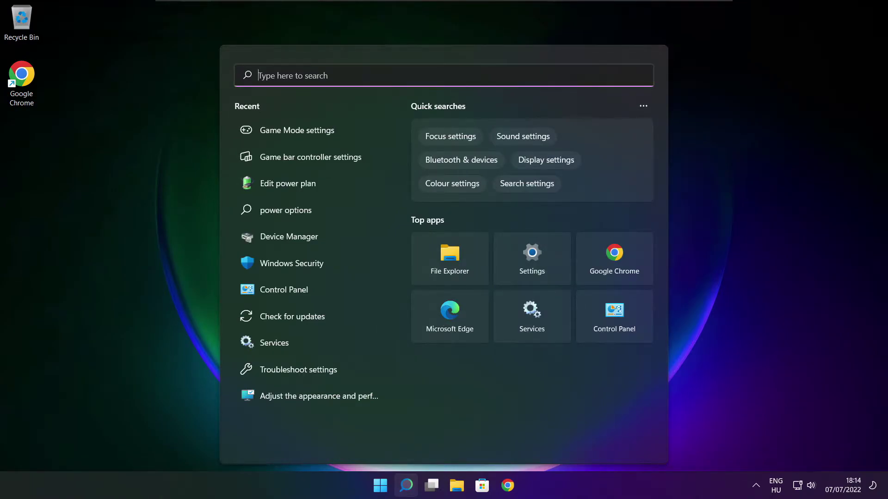
pyautogui.write('op')
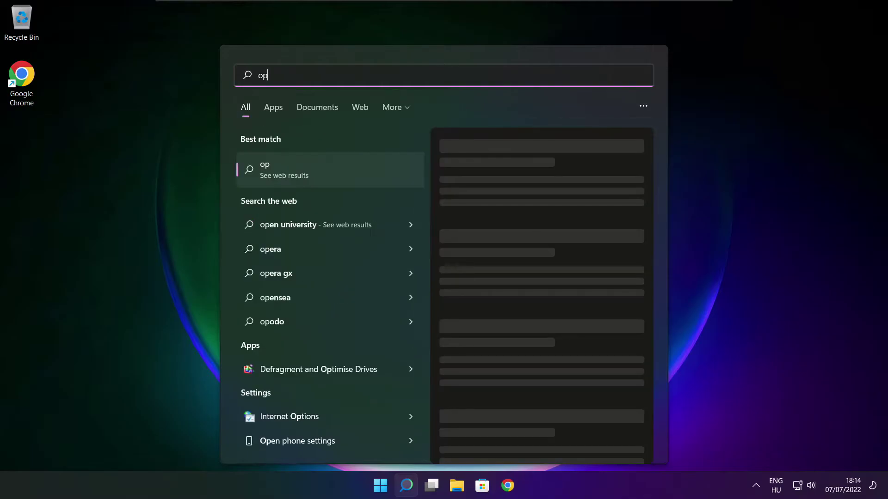
pyautogui.write('timise')
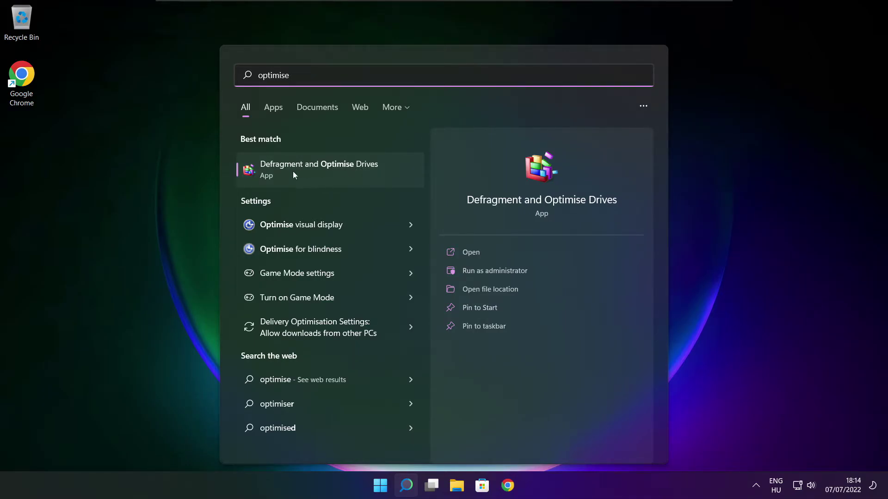
pyautogui.click(340, 168)
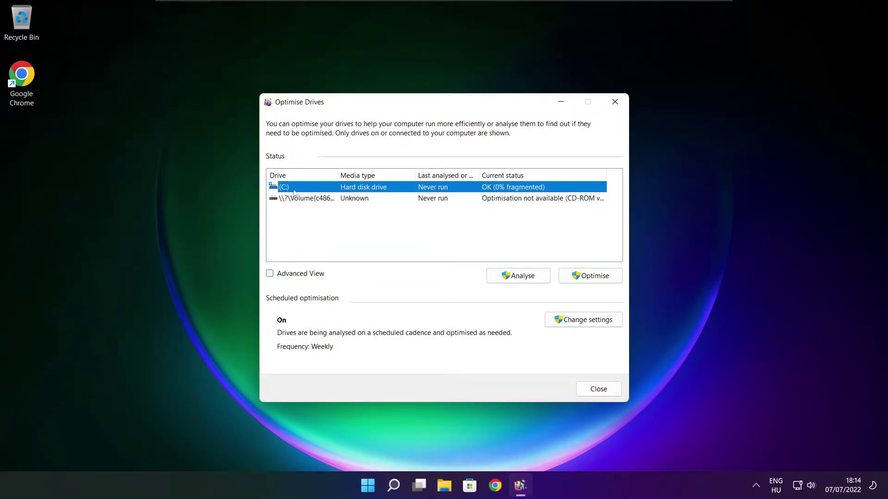
# Step: Analyse drive C: (9% fragmented), start optimising it, and close the window
pyautogui.click(507, 275)
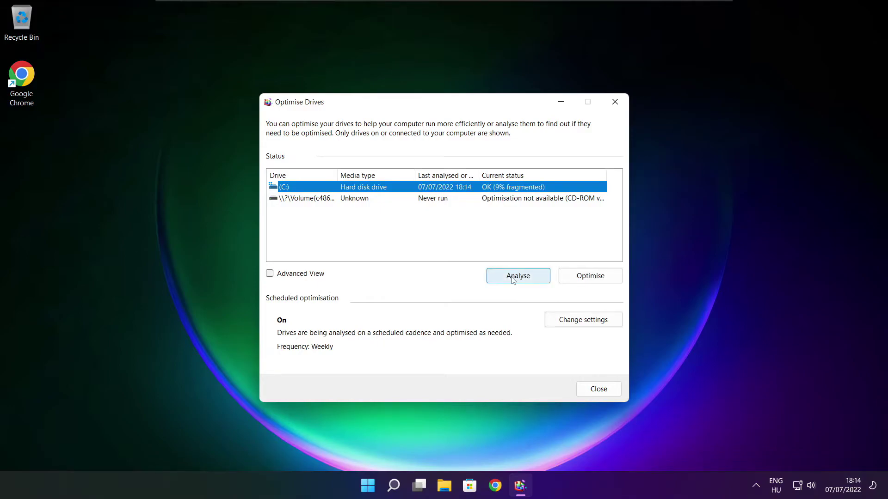
pyautogui.click(595, 280)
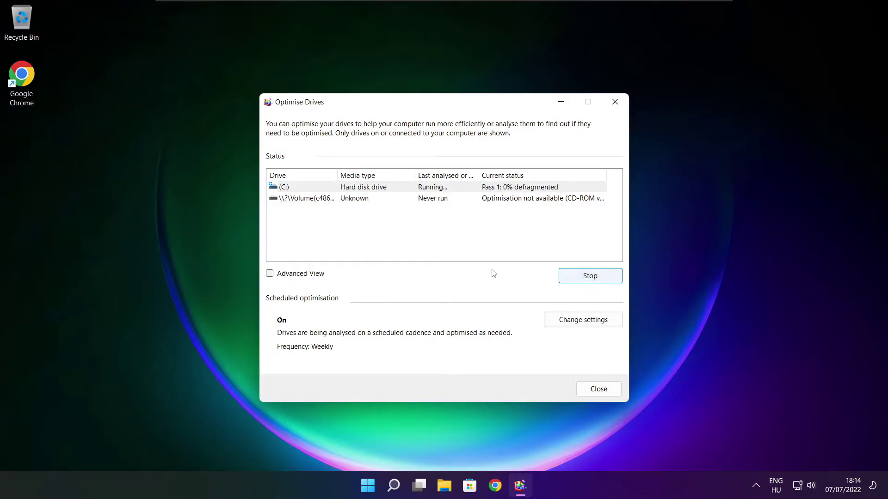
pyautogui.hotkey('alt', 'F4')
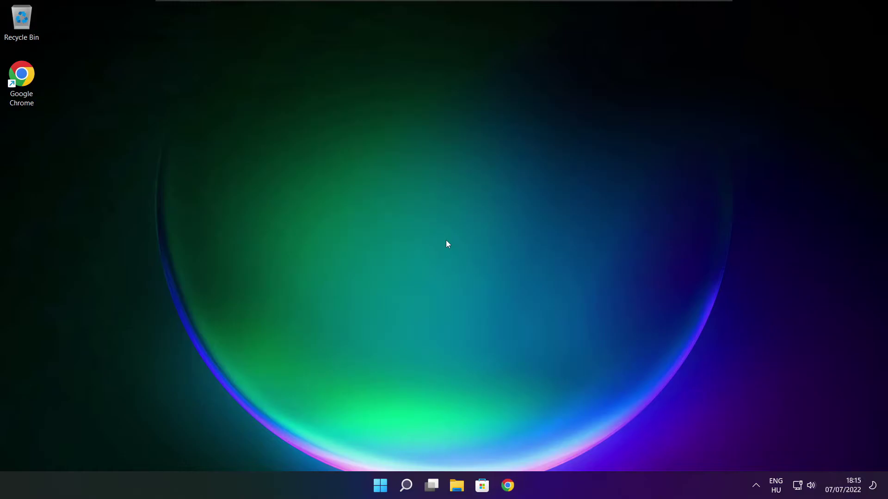
# Step: Run a fresh Windows Update check (up to date at 18:18), then close Settings
pyautogui.click(406, 486)
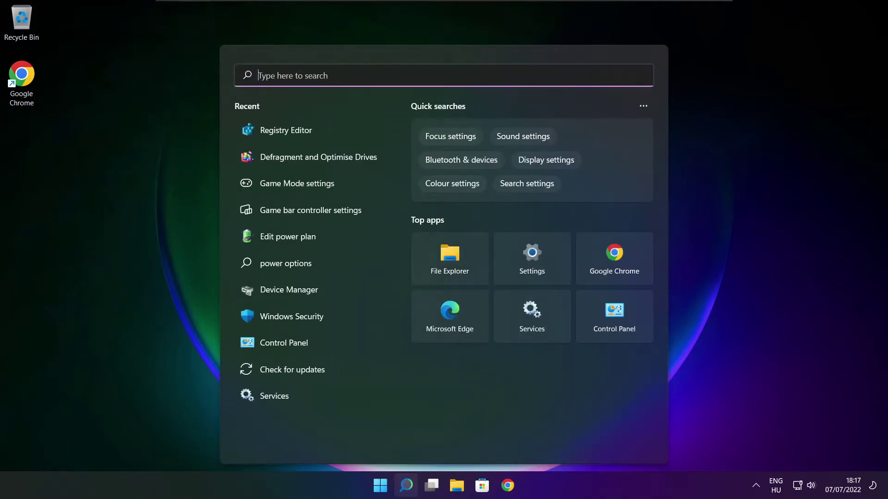
pyautogui.write('updates')
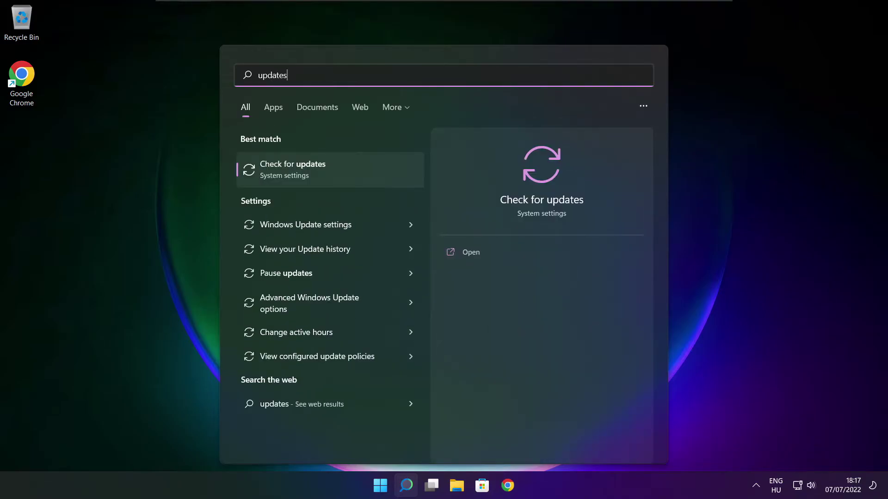
pyautogui.click(323, 172)
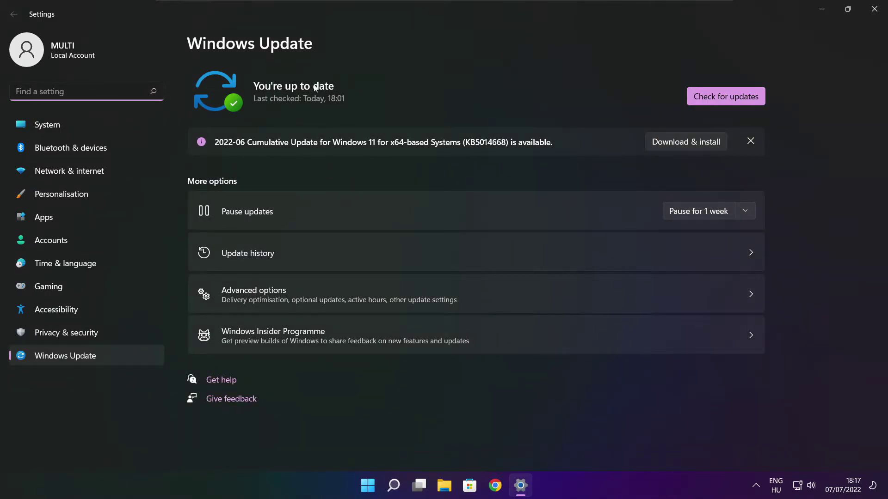
pyautogui.click(726, 96)
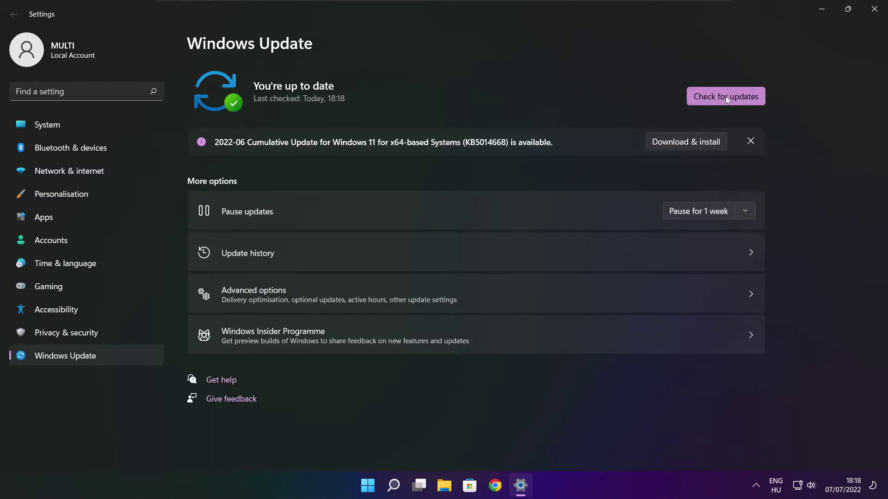
pyautogui.click(874, 14)
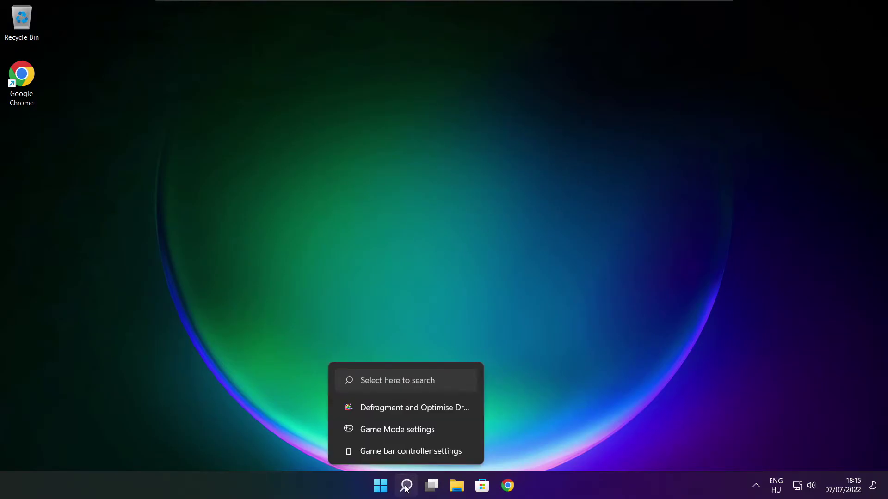
# Step: Launch Registry Editor via regedit and browse to HKEY_CURRENT_USER\System\GameConfigStore
pyautogui.click(406, 486)
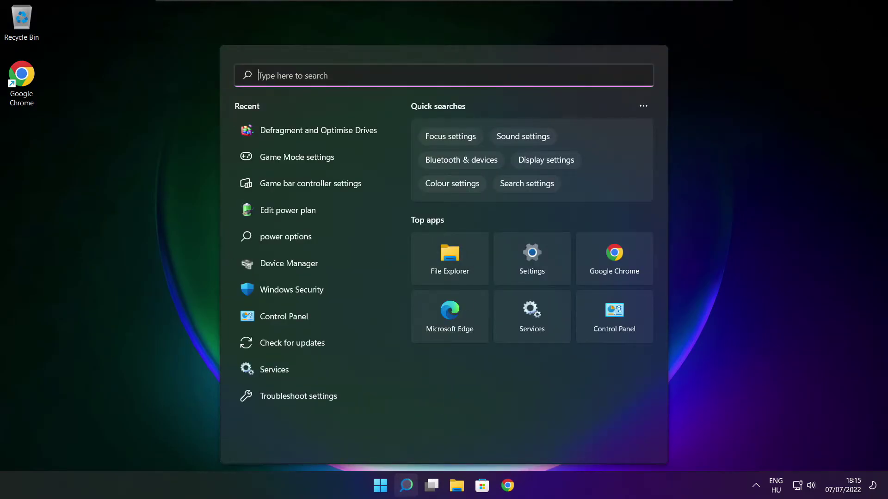
pyautogui.write('regedit')
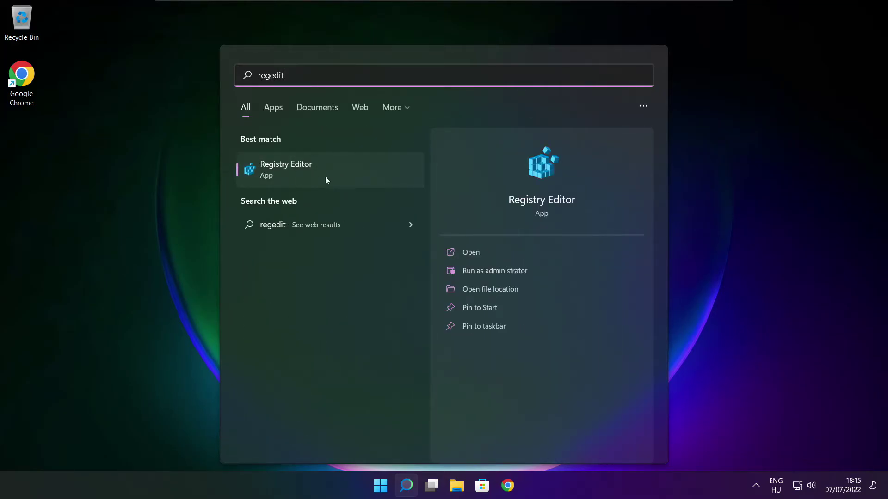
pyautogui.click(338, 168)
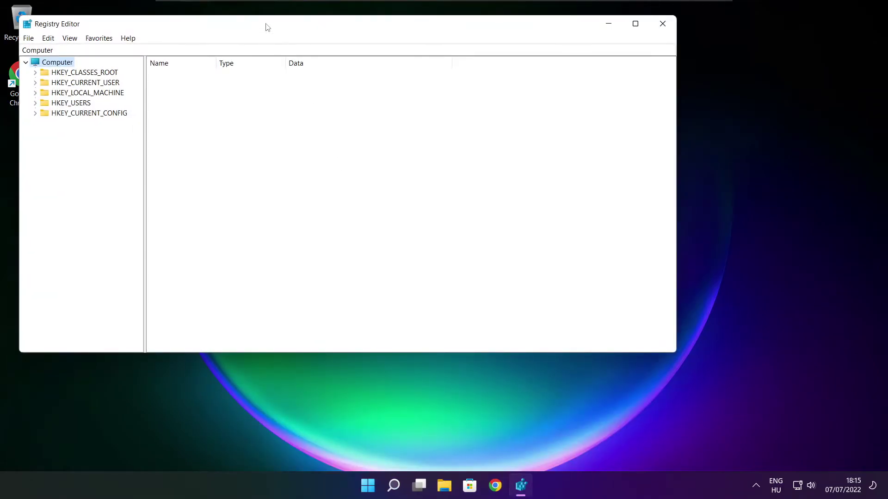
pyautogui.moveTo(266, 24); pyautogui.dragTo(363, 94)
pyautogui.click(140, 151)
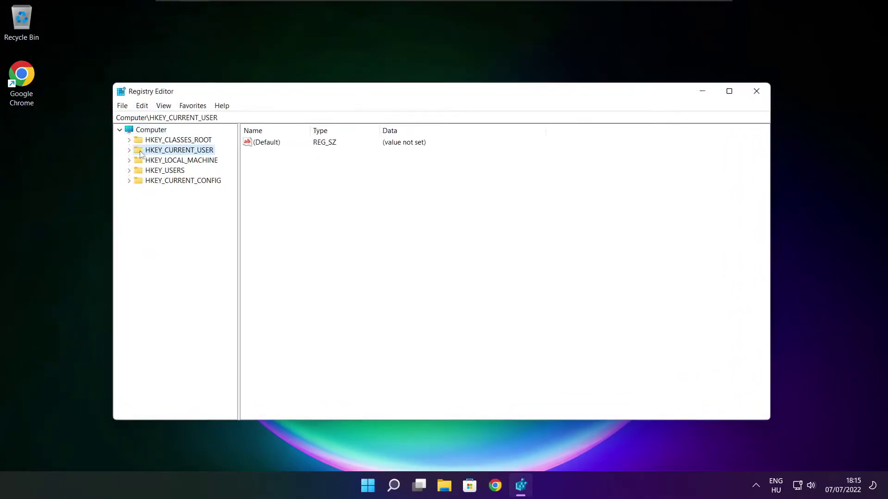
pyautogui.click(130, 151)
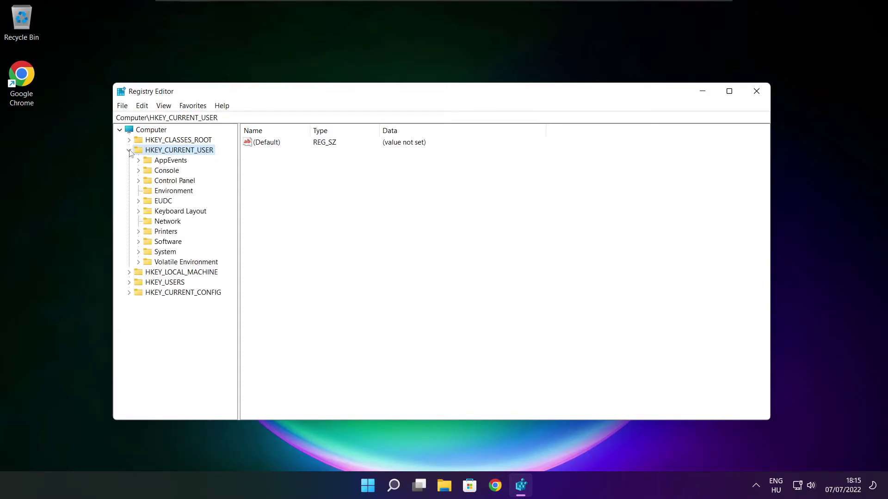
pyautogui.click(149, 254)
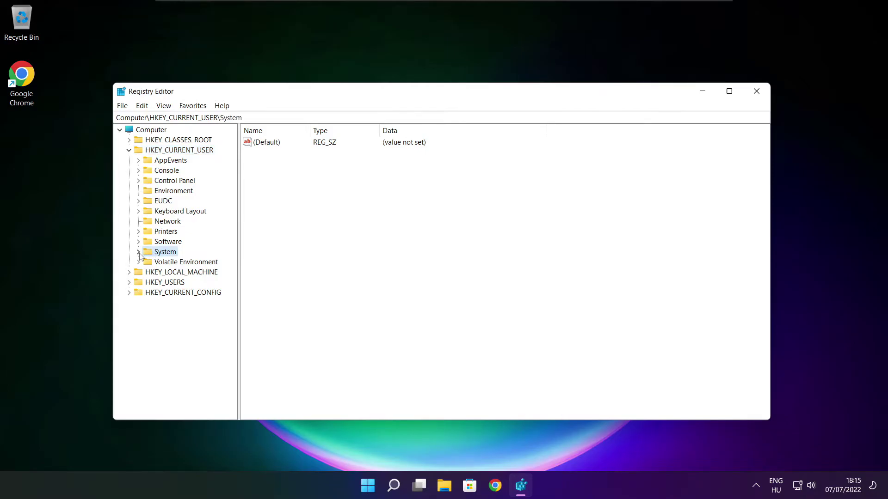
pyautogui.click(139, 253)
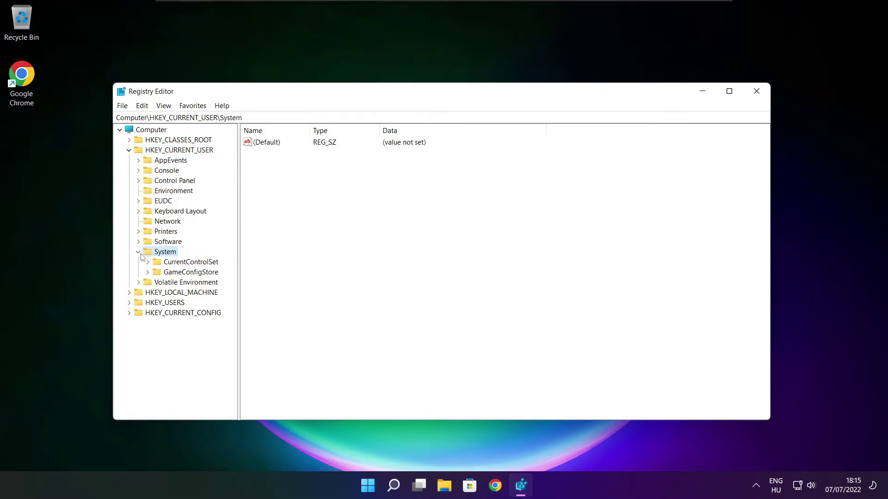
pyautogui.click(176, 275)
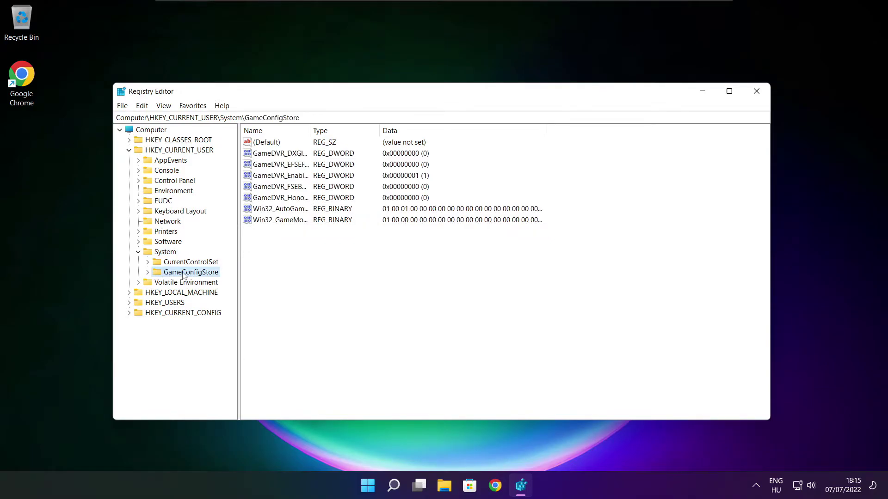
# Step: Change the GameDVR_Enabled value data from 1 to 0
pyautogui.moveTo(311, 130); pyautogui.dragTo(391, 126)
pyautogui.click(285, 176)
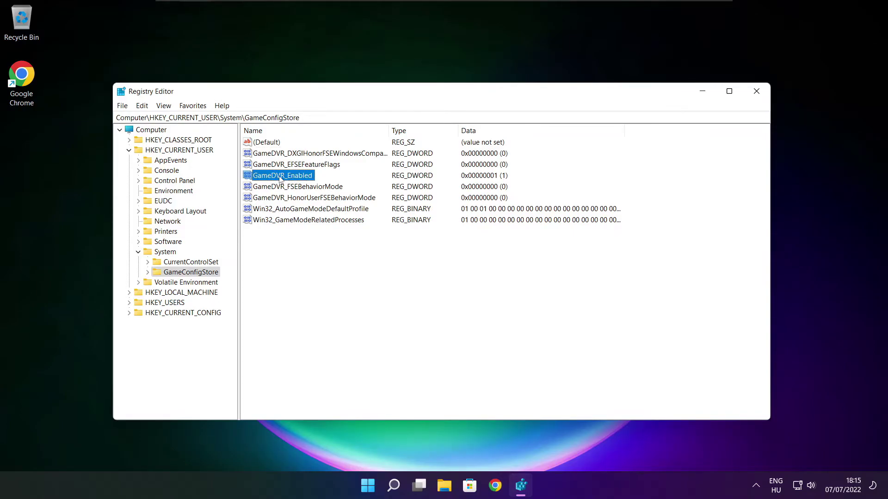
pyautogui.doubleClick(280, 178)
pyautogui.moveTo(260, 147); pyautogui.dragTo(465, 181)
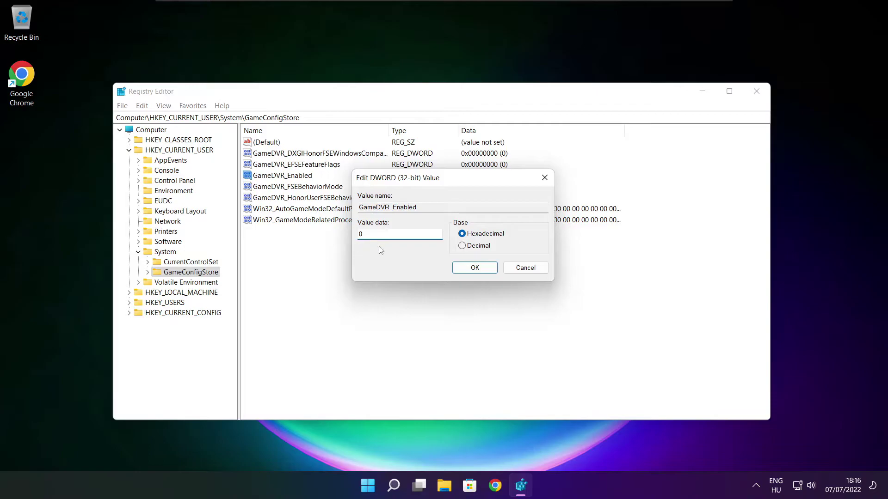
pyautogui.click(475, 268)
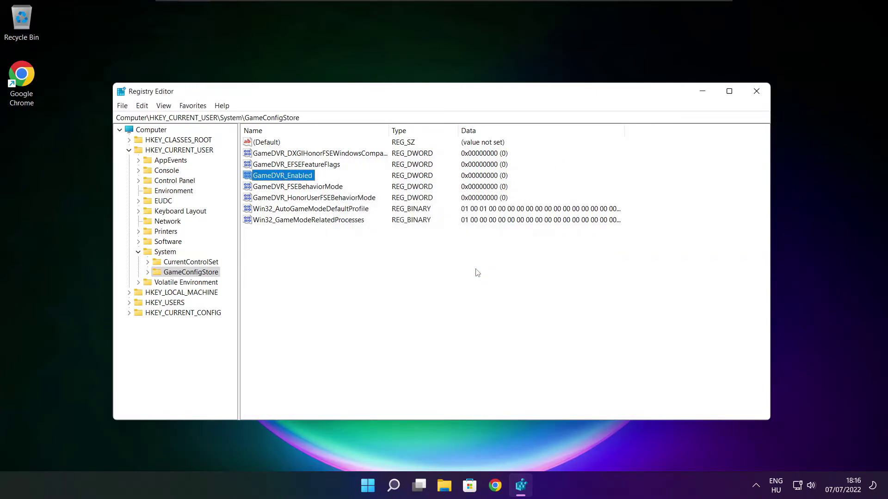
# Step: Collapse HKEY_CURRENT_USER and expand HKEY_LOCAL_MACHINE > SOFTWARE > Microsoft
pyautogui.click(129, 150)
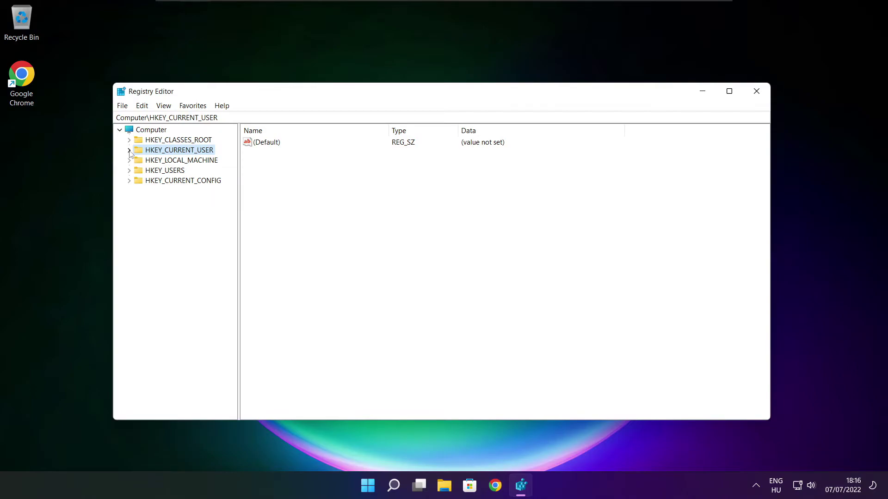
pyautogui.click(157, 160)
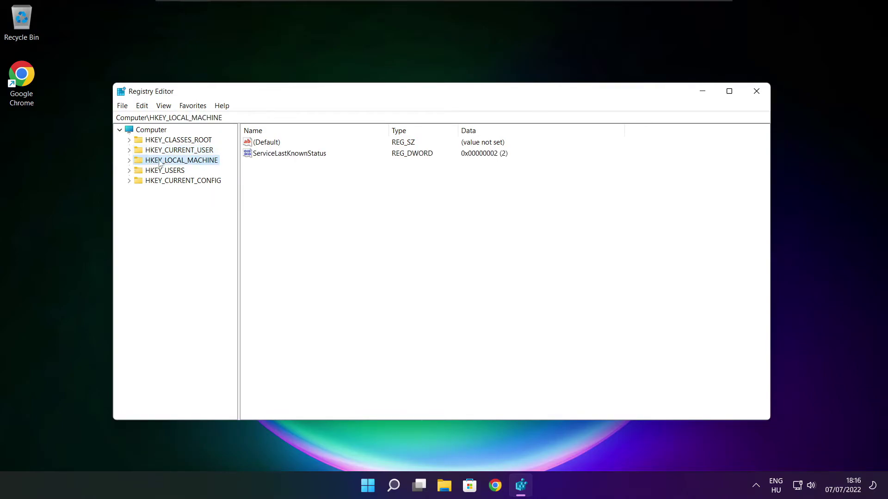
pyautogui.click(129, 161)
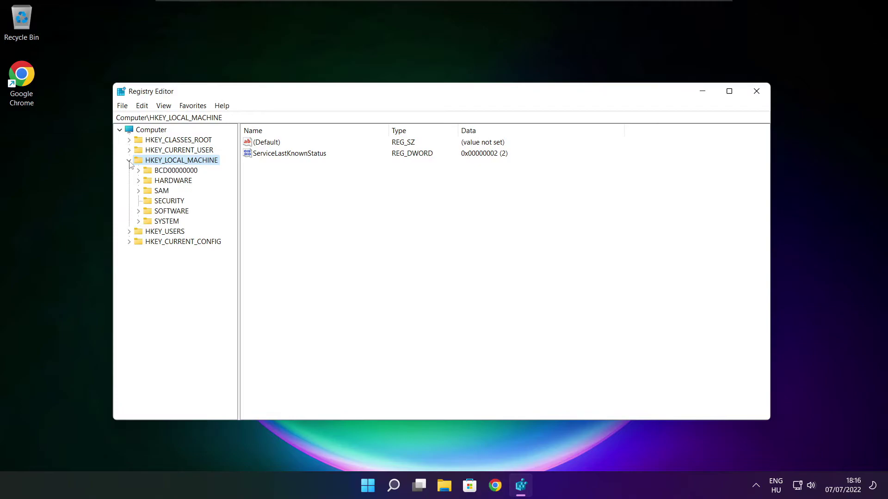
pyautogui.click(158, 212)
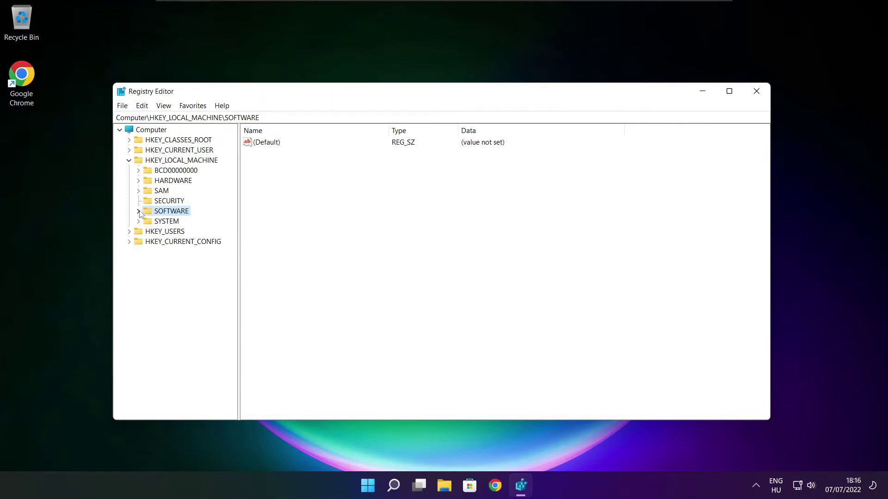
pyautogui.click(138, 212)
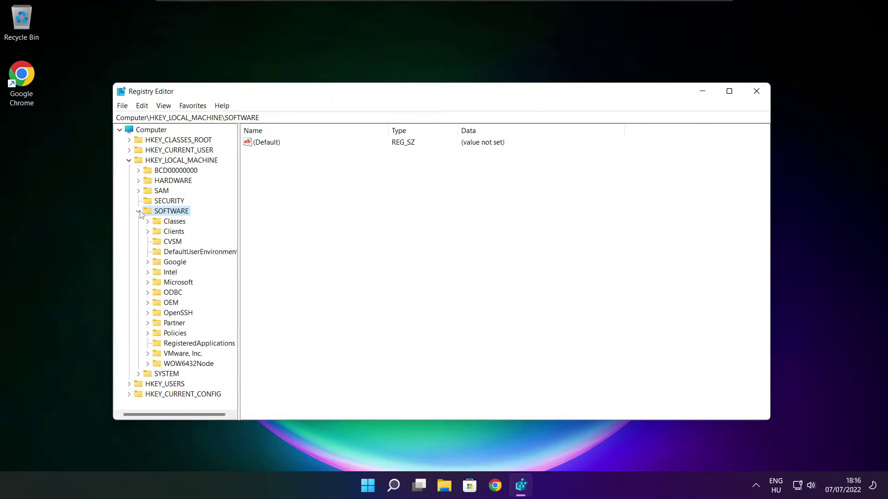
pyautogui.click(153, 283)
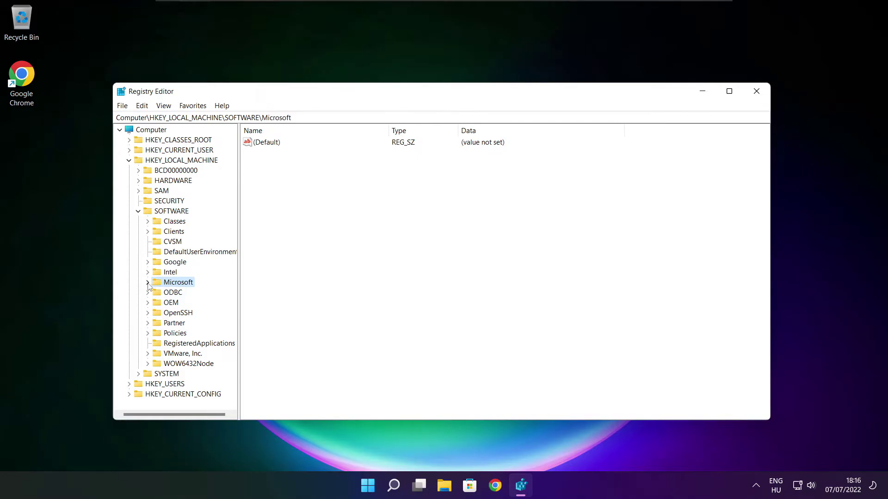
pyautogui.click(147, 283)
pyautogui.scroll(-18, 182, 278)
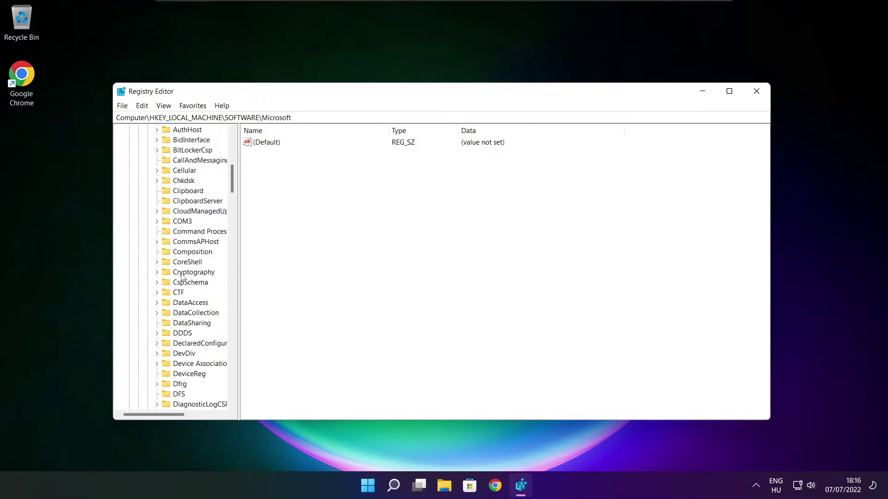
pyautogui.scroll(-20, 181, 277)
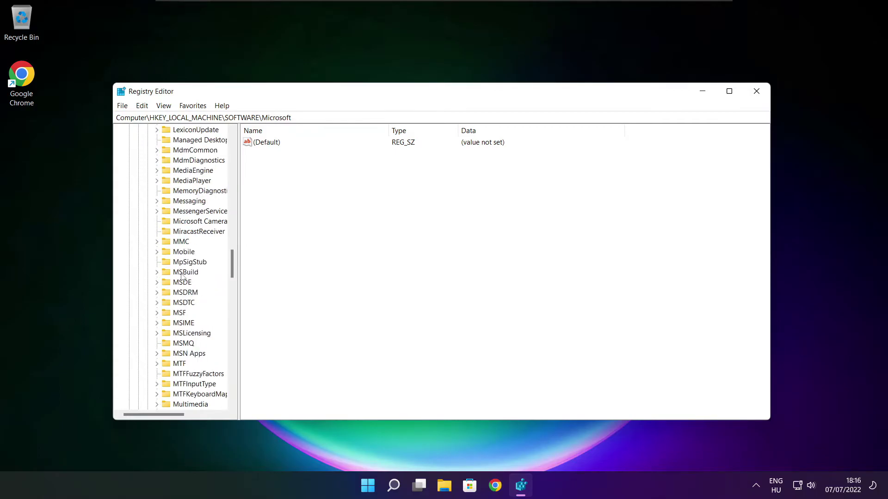
pyautogui.scroll(-1, 182, 276)
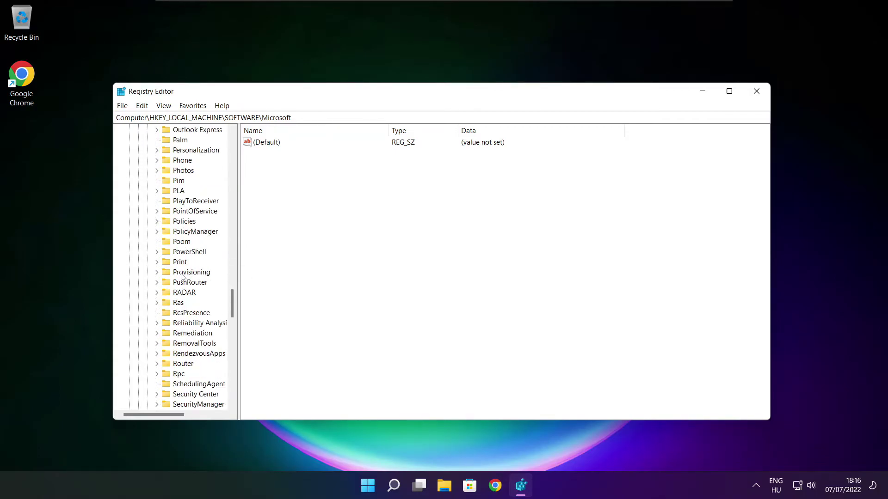
pyautogui.scroll(1, 183, 259)
# Step: Expand PolicyManager > default and open the ApplicationManagement key
pyautogui.click(183, 264)
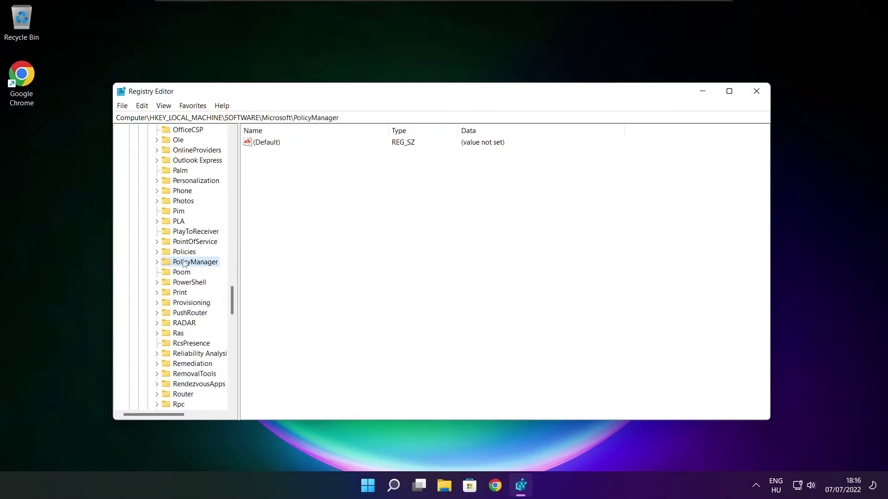
pyautogui.click(156, 263)
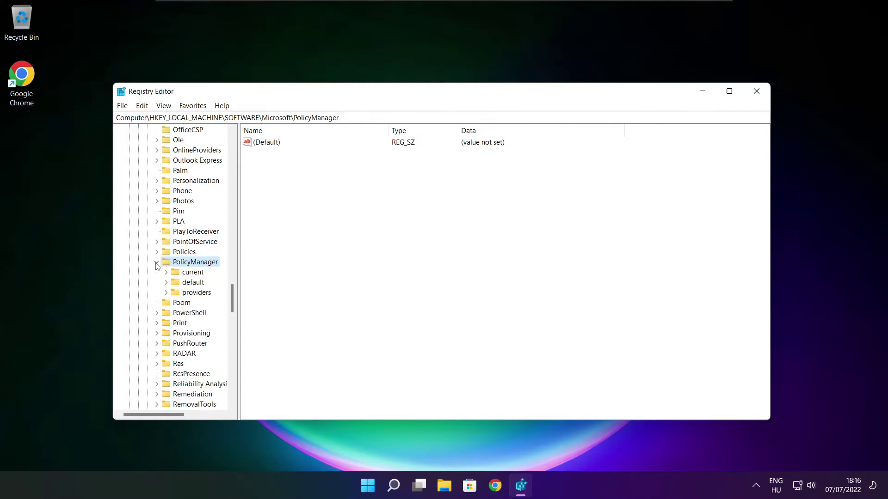
pyautogui.click(192, 286)
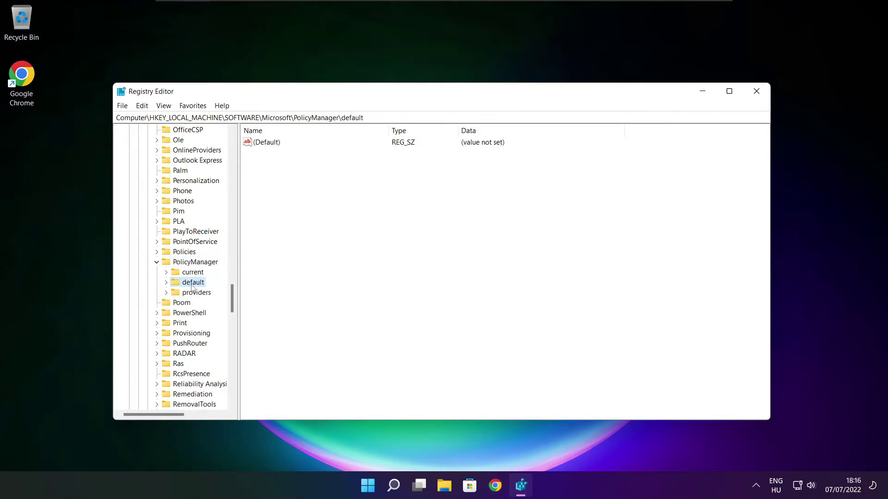
pyautogui.click(166, 283)
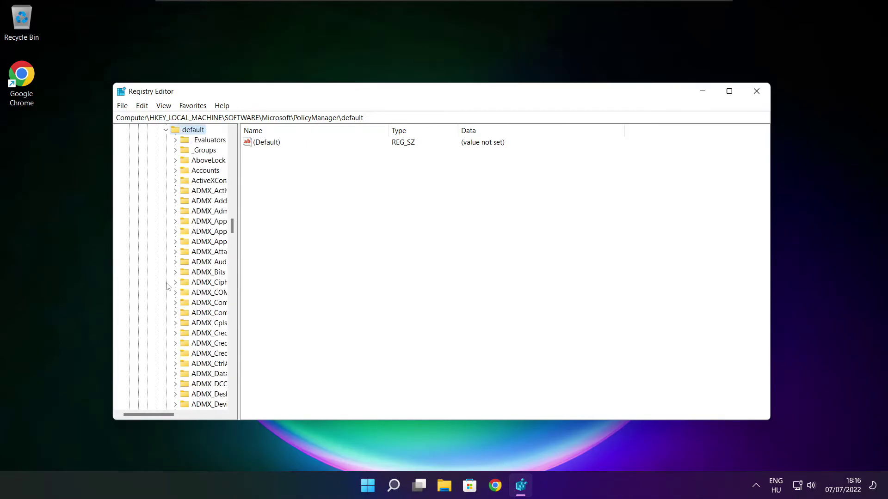
pyautogui.scroll(-15, 206, 204)
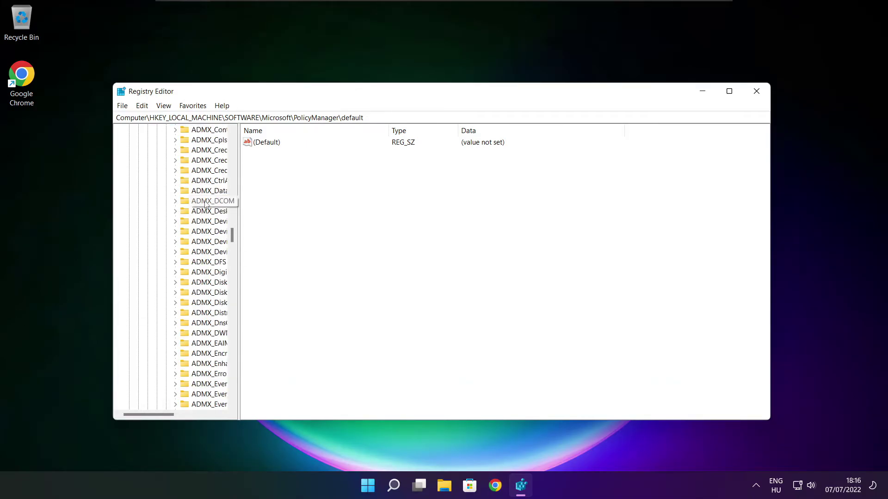
pyautogui.scroll(-20, 207, 204)
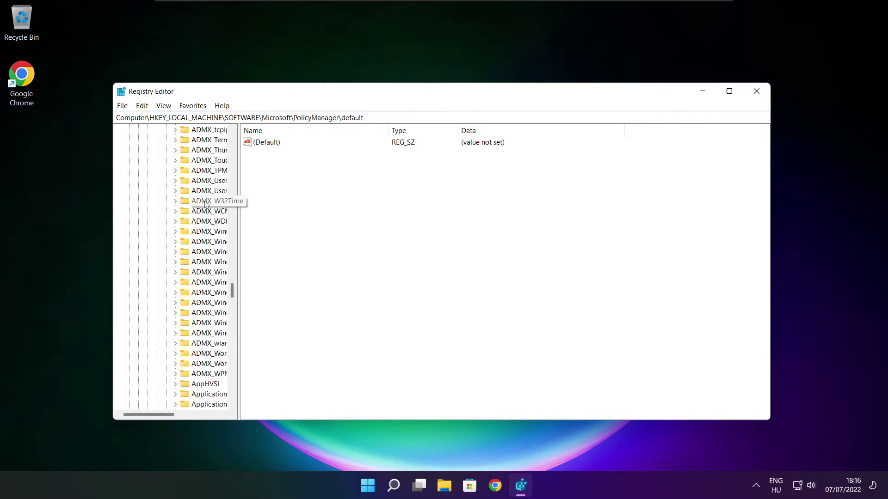
pyautogui.moveTo(238, 202); pyautogui.dragTo(293, 203)
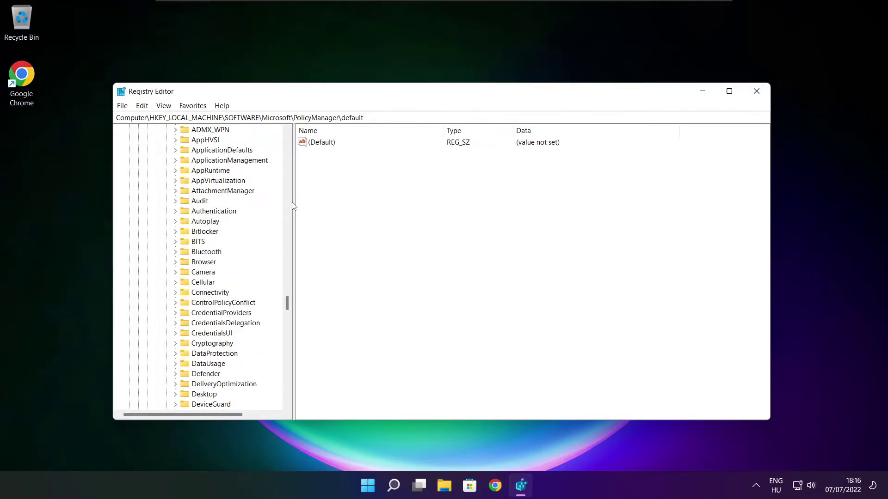
pyautogui.scroll(1, 214, 194)
pyautogui.click(214, 192)
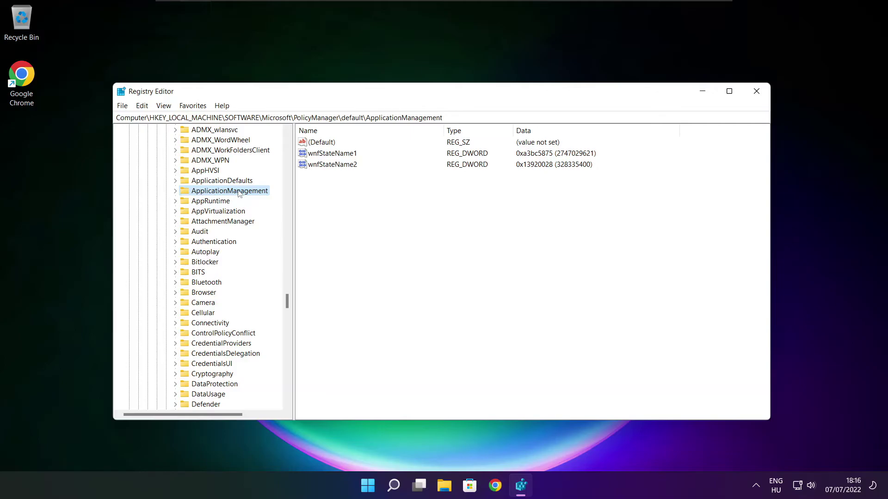
pyautogui.click(175, 191)
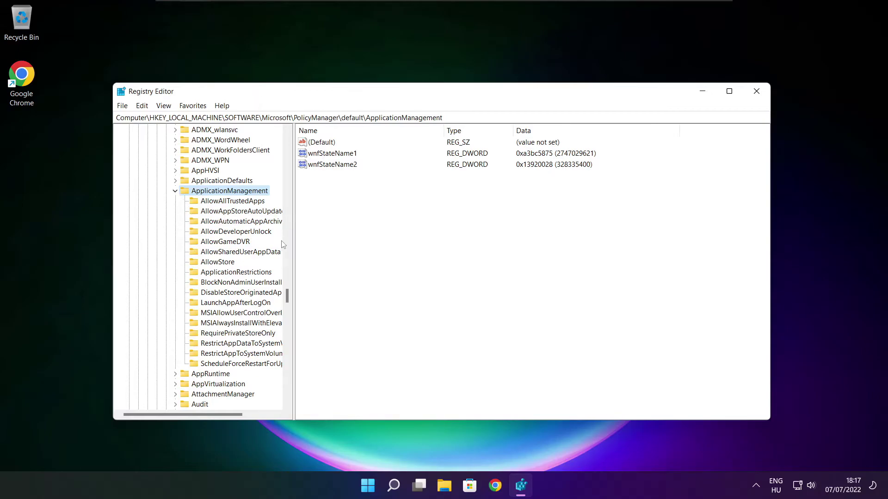
# Step: Set the entry named 'value' under AllowGameDVR from 1 to 0
pyautogui.moveTo(293, 234); pyautogui.dragTo(303, 233)
pyautogui.click(230, 242)
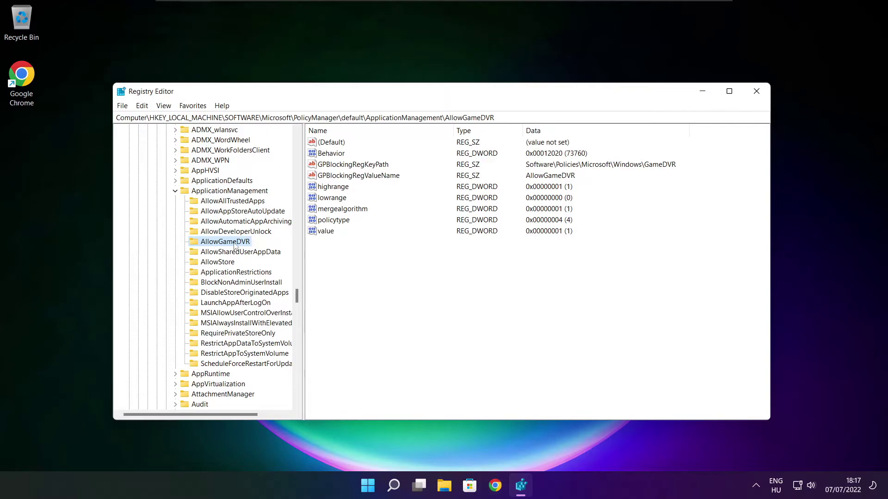
pyautogui.click(325, 233)
pyautogui.doubleClick(330, 232)
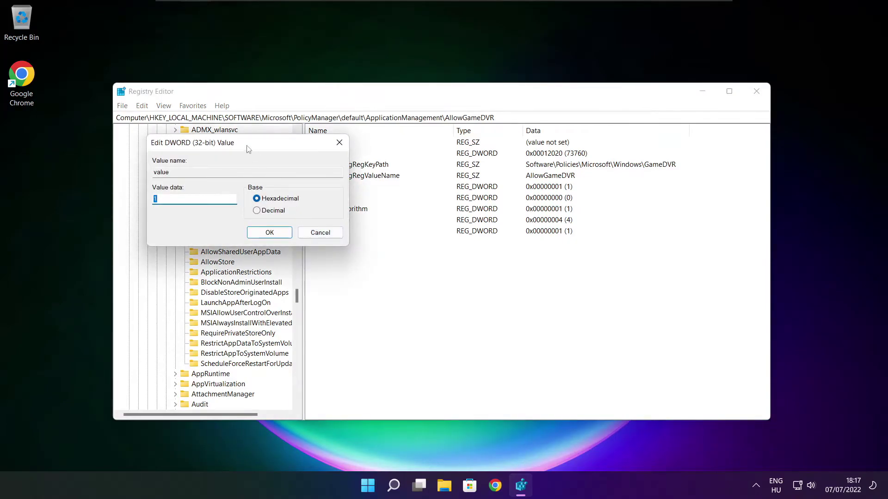
pyautogui.moveTo(251, 148); pyautogui.dragTo(450, 185)
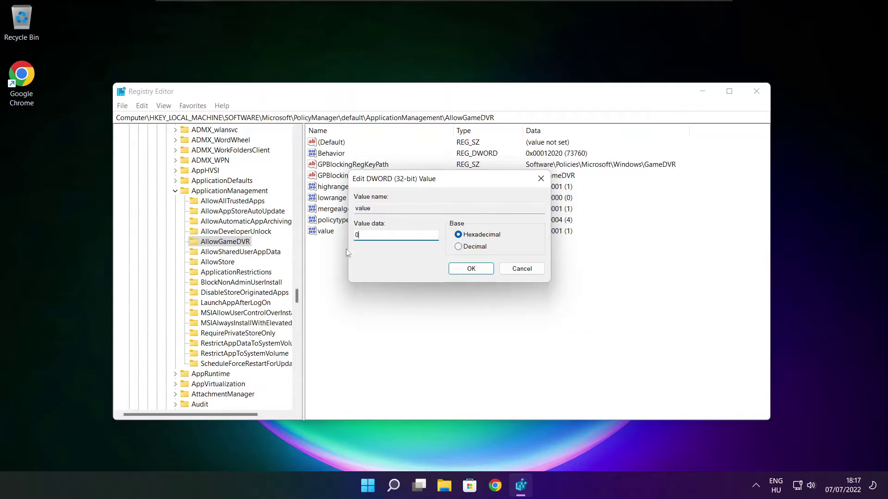
pyautogui.click(470, 269)
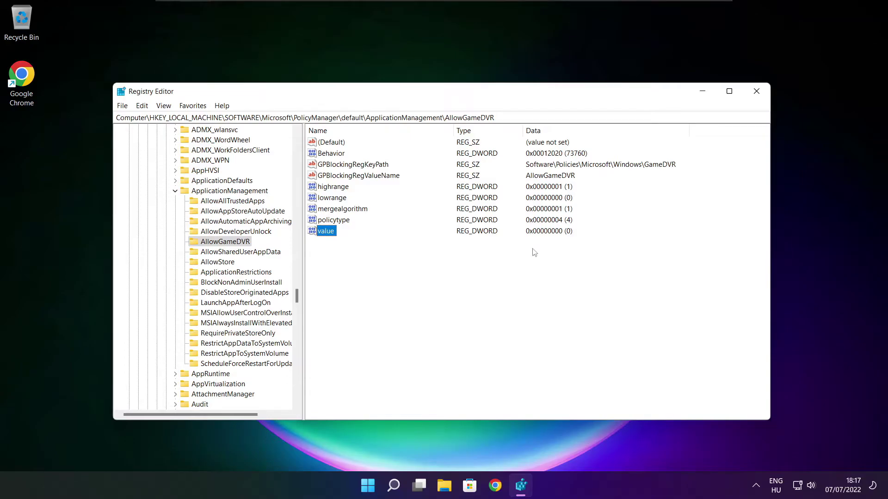
# Step: Close Registry Editor and download the DirectX End-User Runtime Web Installer, dxwebsetup.exe
pyautogui.click(756, 91)
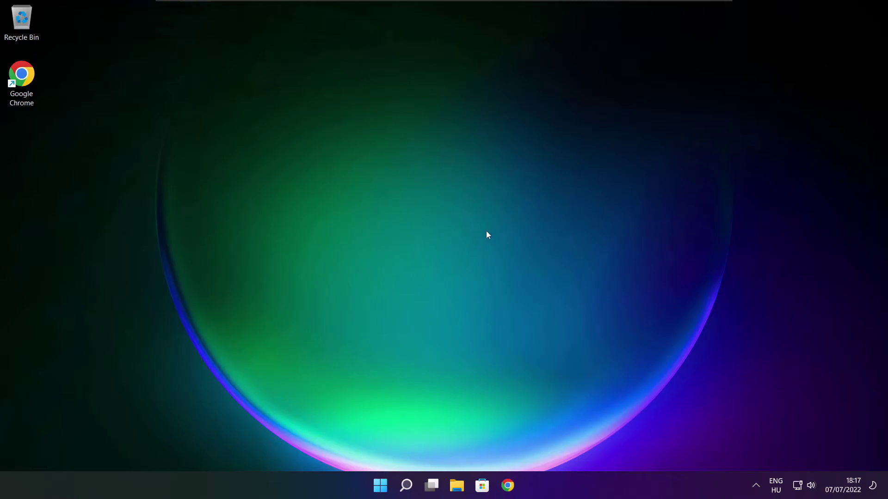
pyautogui.click(509, 488)
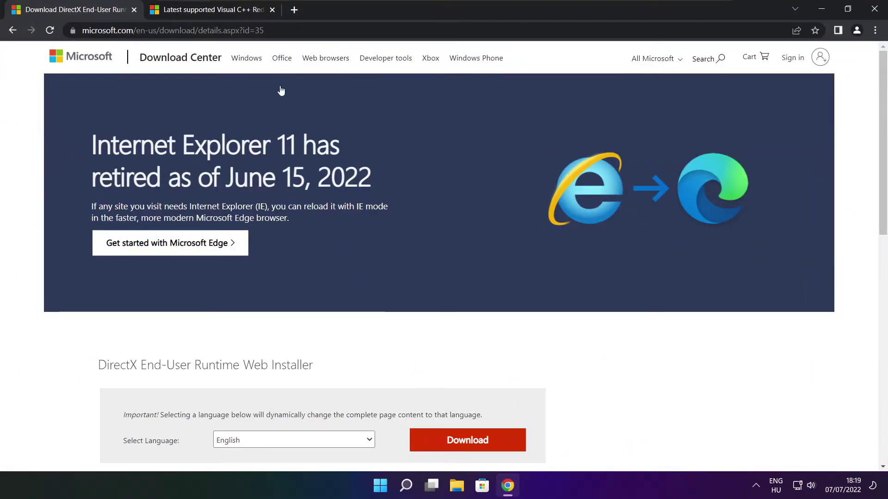
pyautogui.moveTo(265, 30)
pyautogui.mouseDown()
pyautogui.moveTo(81, 30)
pyautogui.moveTo(265, 31)
pyautogui.mouseUp()
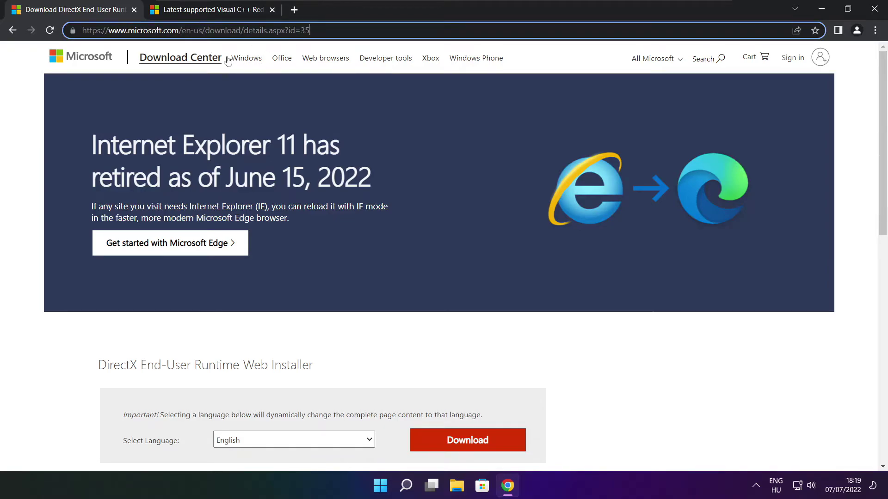
pyautogui.click(320, 334)
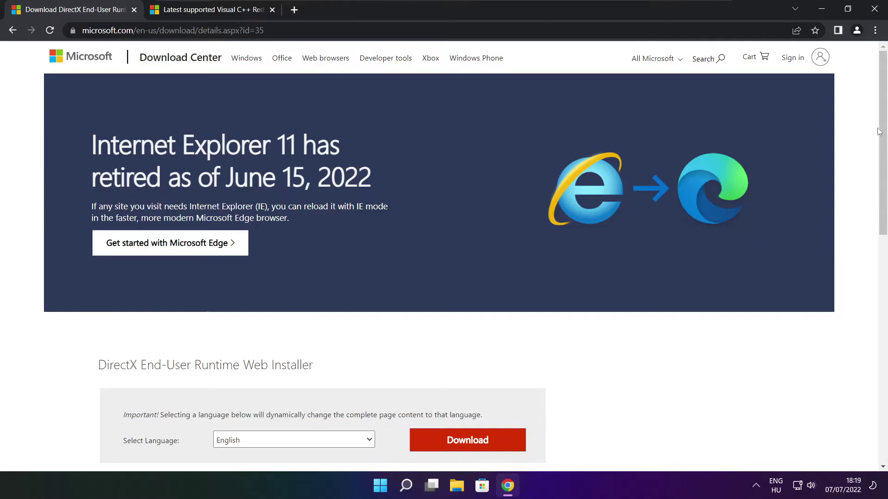
pyautogui.moveTo(879, 132); pyautogui.dragTo(879, 206)
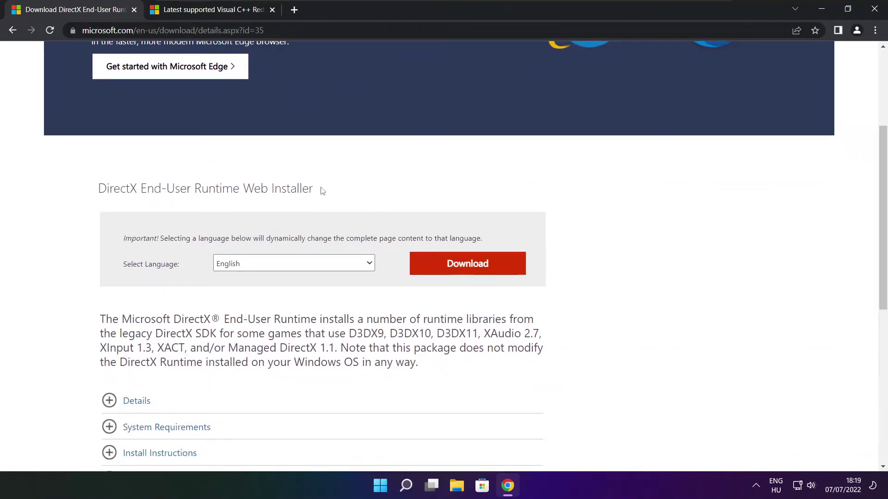
pyautogui.moveTo(322, 191); pyautogui.dragTo(359, 194)
pyautogui.click(471, 266)
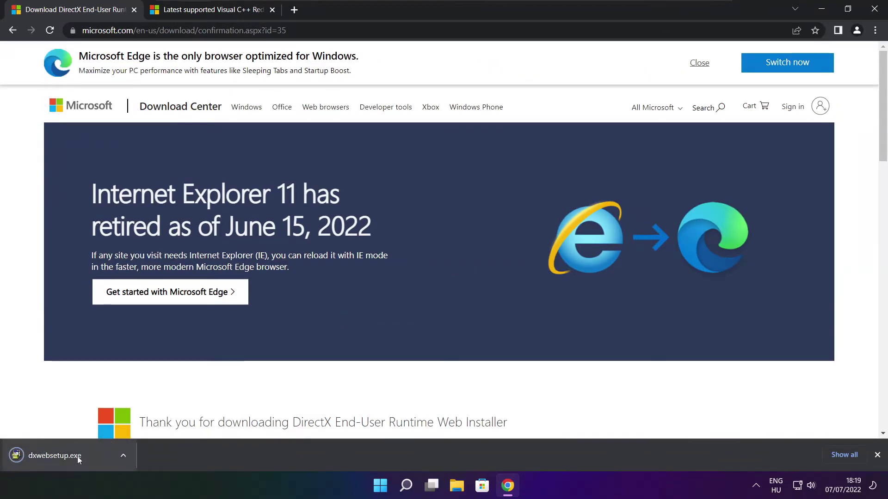
# Step: Run dxwebsetup.exe, accept the license, skip the Bing Bar offer, and install the DirectX runtime
pyautogui.click(83, 456)
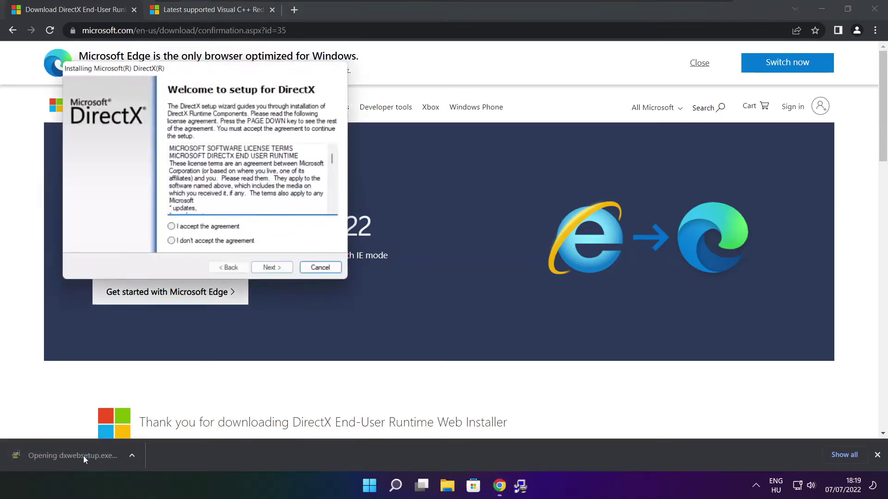
pyautogui.moveTo(191, 70); pyautogui.dragTo(424, 133)
pyautogui.moveTo(574, 223); pyautogui.dragTo(567, 265)
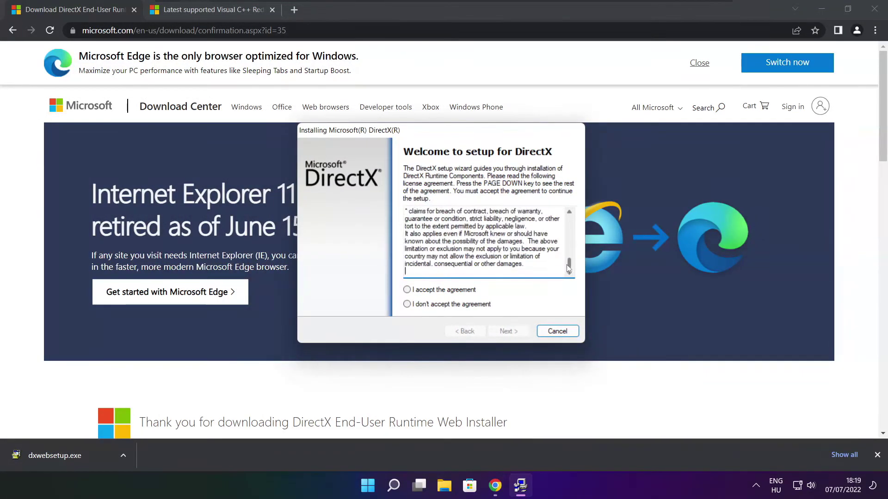
pyautogui.click(424, 291)
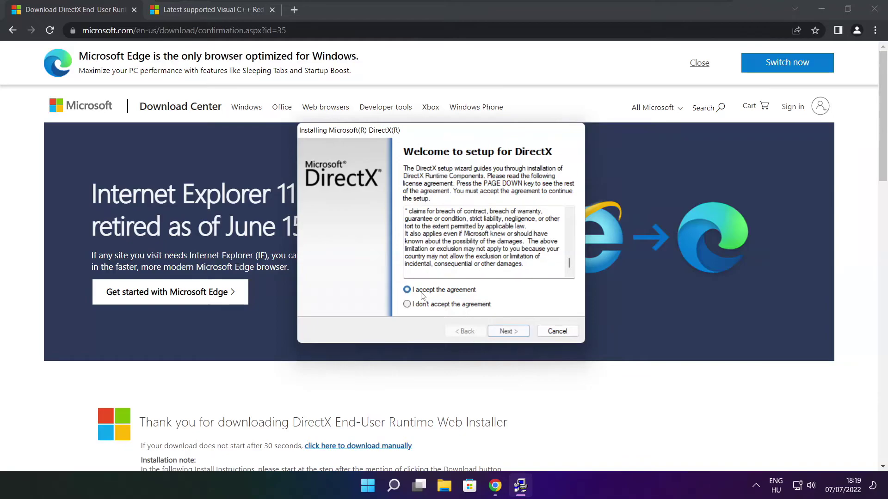
pyautogui.click(508, 332)
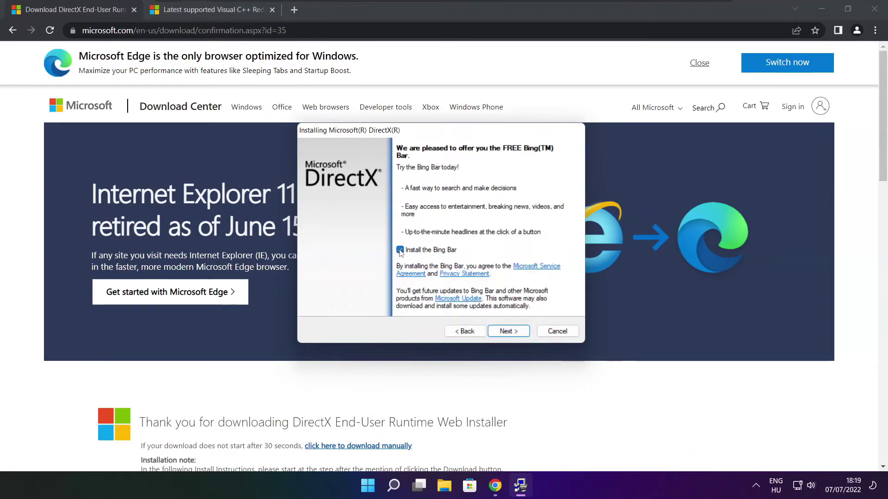
pyautogui.click(518, 332)
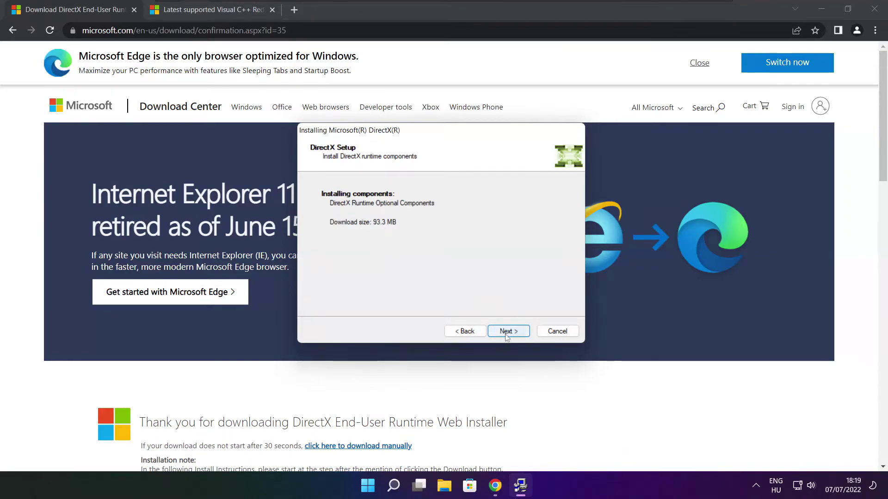
pyautogui.click(509, 332)
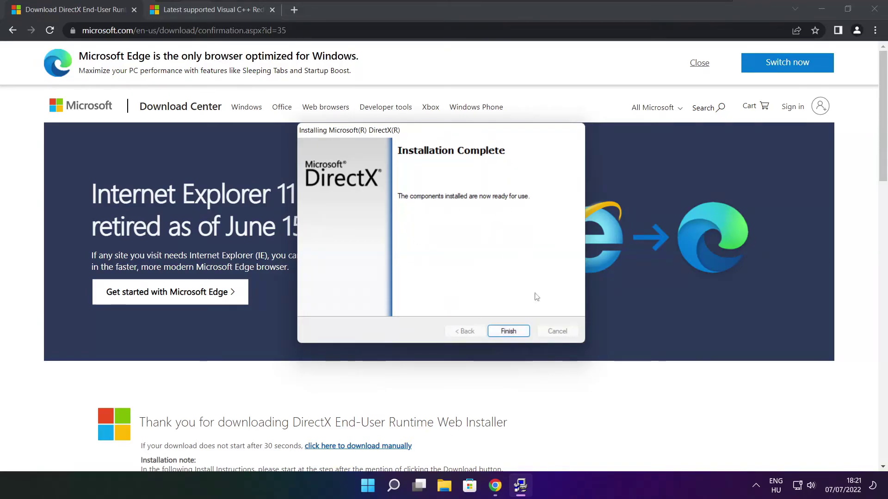
pyautogui.click(508, 331)
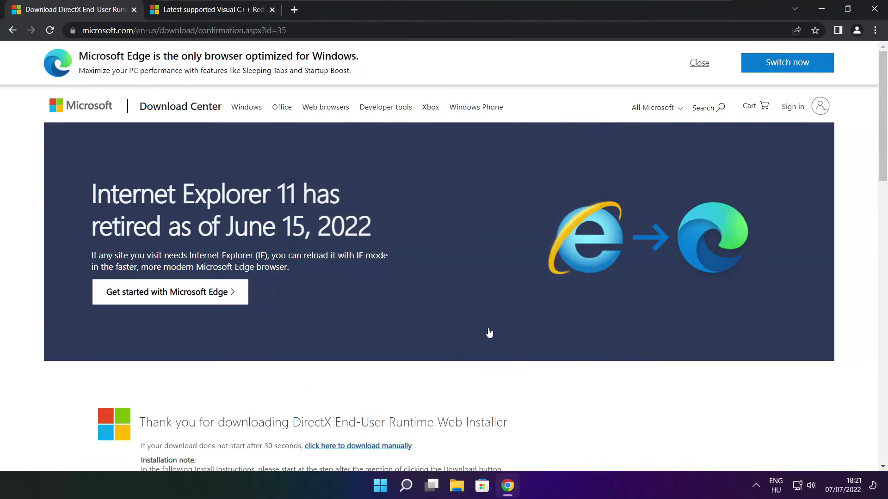
# Step: Close the DirectX tab, download the ARM64, x86 and x64 Visual C++ redistributables, and run the ARM64 installer
pyautogui.click(134, 12)
pyautogui.moveTo(382, 30)
pyautogui.mouseDown()
pyautogui.moveTo(82, 31)
pyautogui.moveTo(382, 30)
pyautogui.mouseUp()
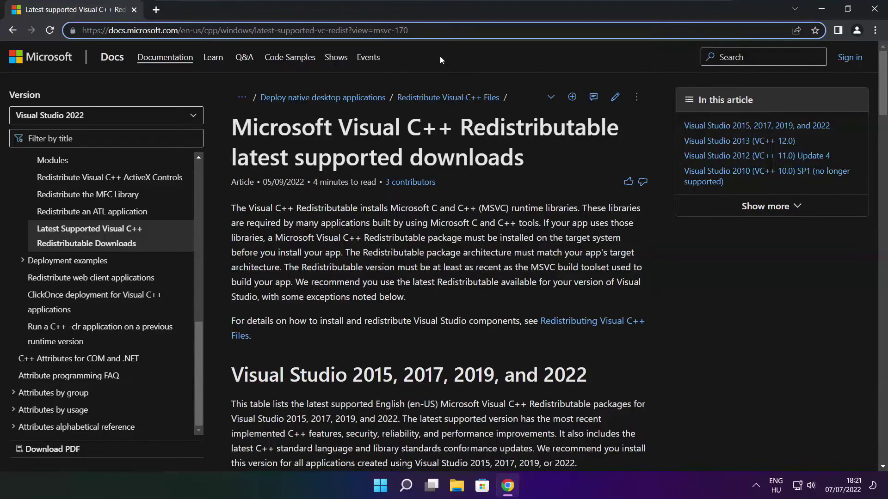
pyautogui.click(439, 59)
pyautogui.moveTo(879, 87); pyautogui.dragTo(878, 129)
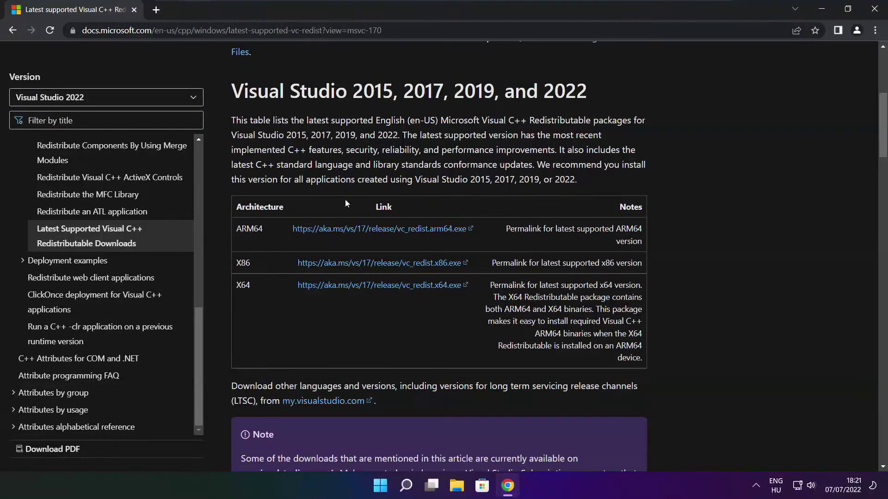
pyautogui.moveTo(235, 228); pyautogui.dragTo(592, 310)
pyautogui.click(590, 316)
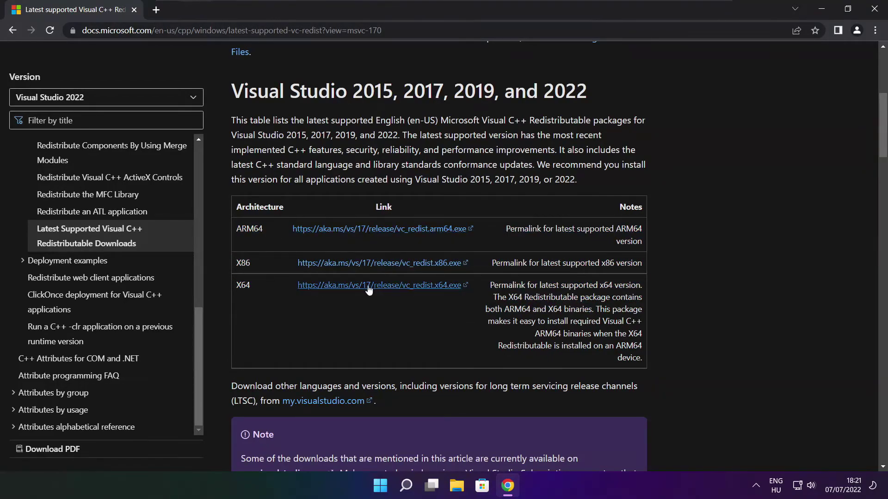
pyautogui.click(368, 230)
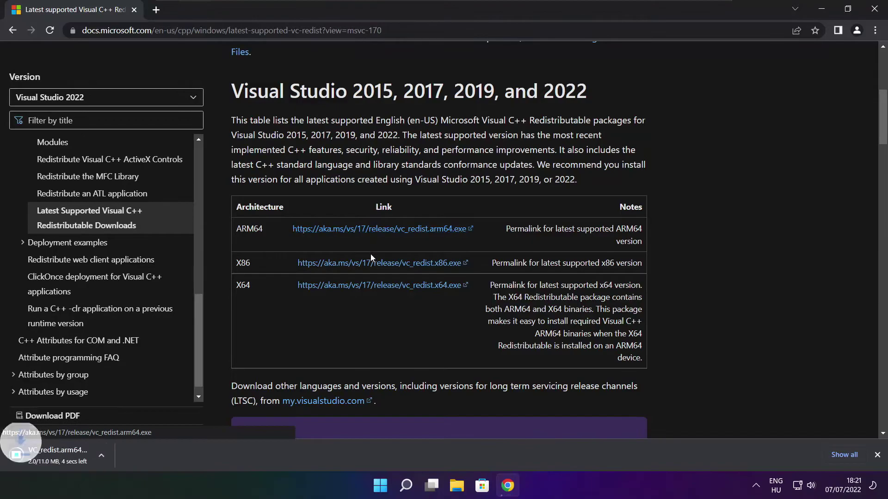
pyautogui.click(365, 265)
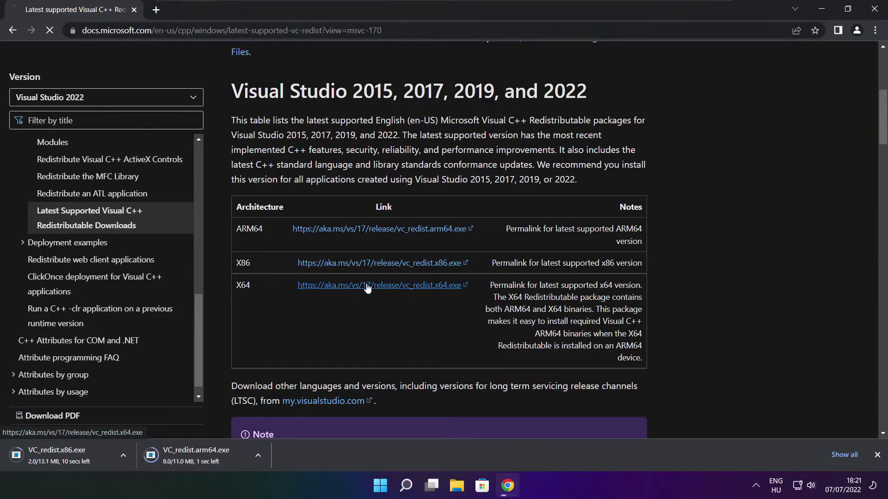
pyautogui.click(365, 286)
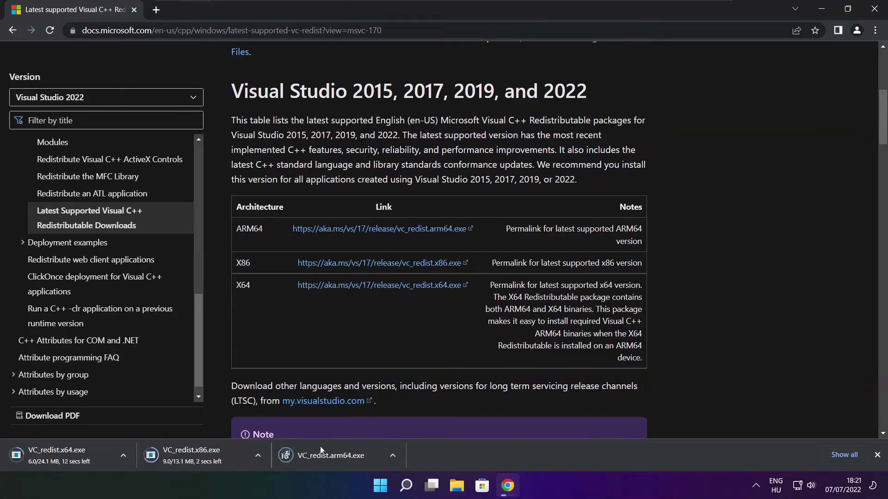
pyautogui.click(337, 457)
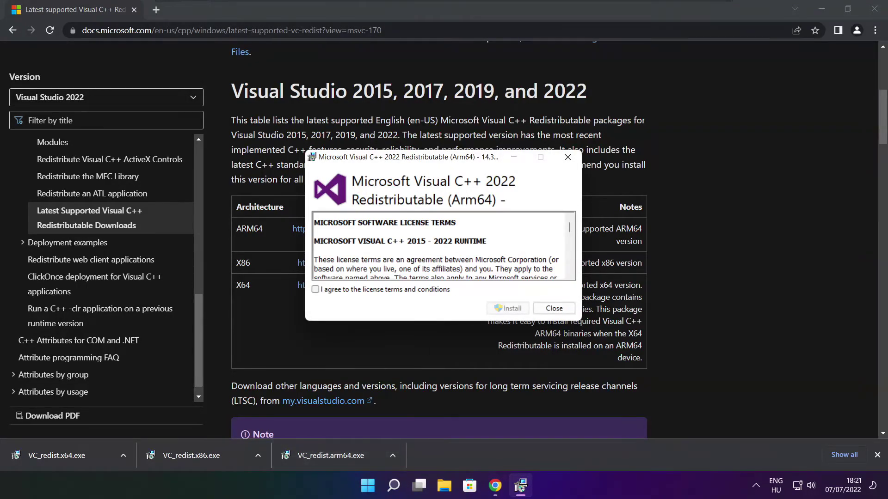
# Step: Accept the license and attempt the ARM64 install, which fails as unsupported (0x80070661)
pyautogui.moveTo(571, 230); pyautogui.dragTo(570, 275)
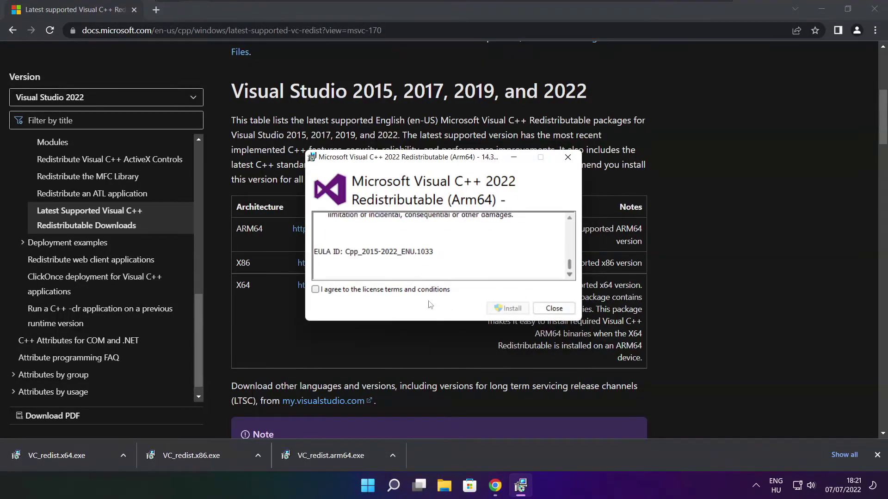
pyautogui.click(316, 289)
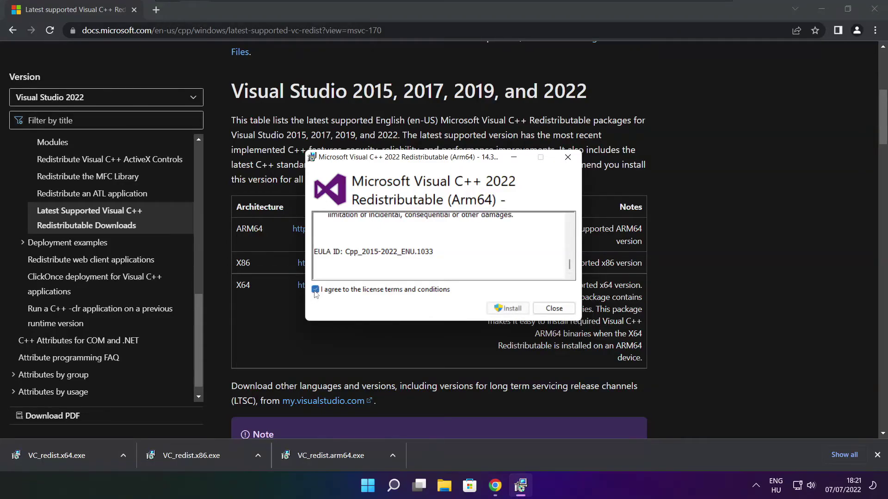
pyautogui.click(504, 310)
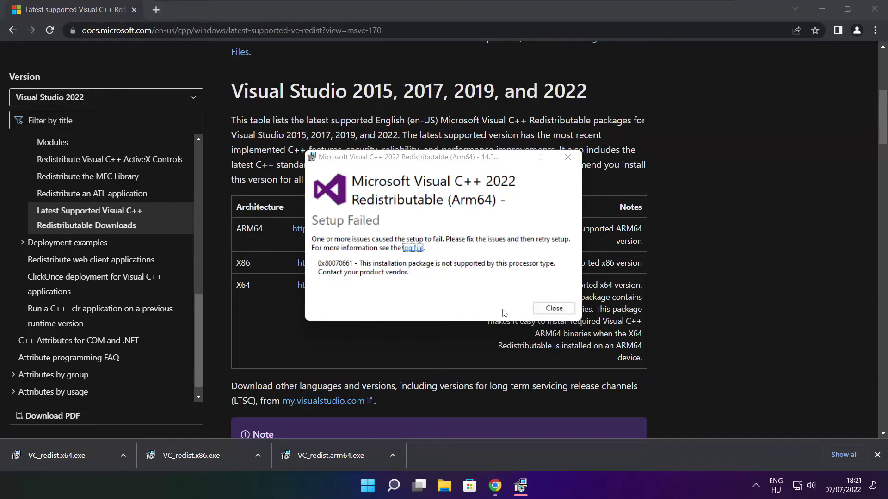
pyautogui.click(553, 308)
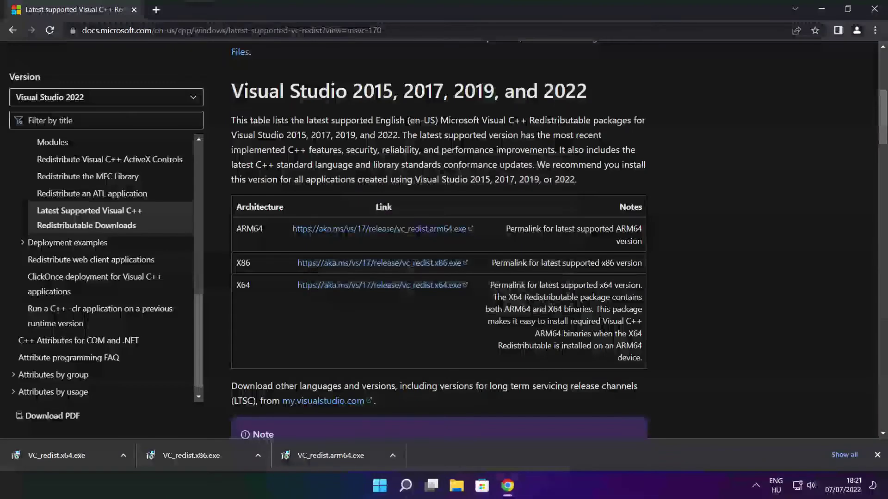
# Step: Install VC_redist.x86.exe (Visual C++ 2015-2022, 14.32.31332) after accepting its license terms
pyautogui.click(209, 455)
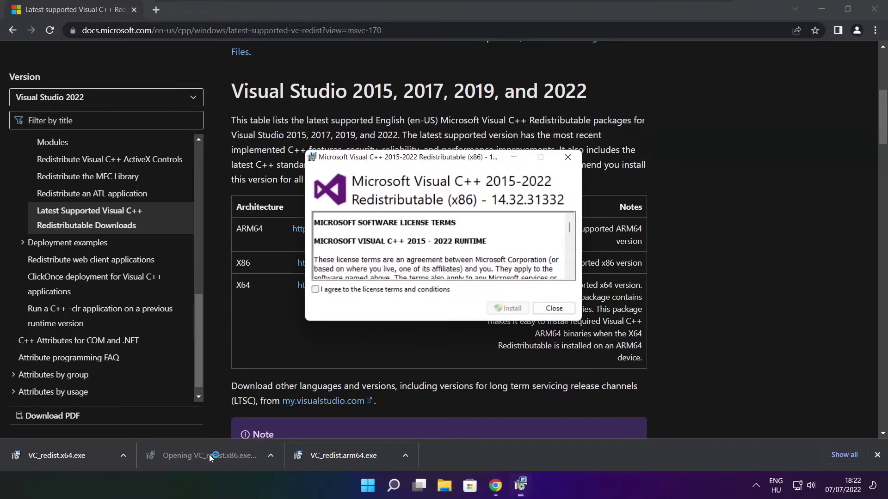
pyautogui.moveTo(569, 228); pyautogui.dragTo(569, 274)
pyautogui.click(315, 290)
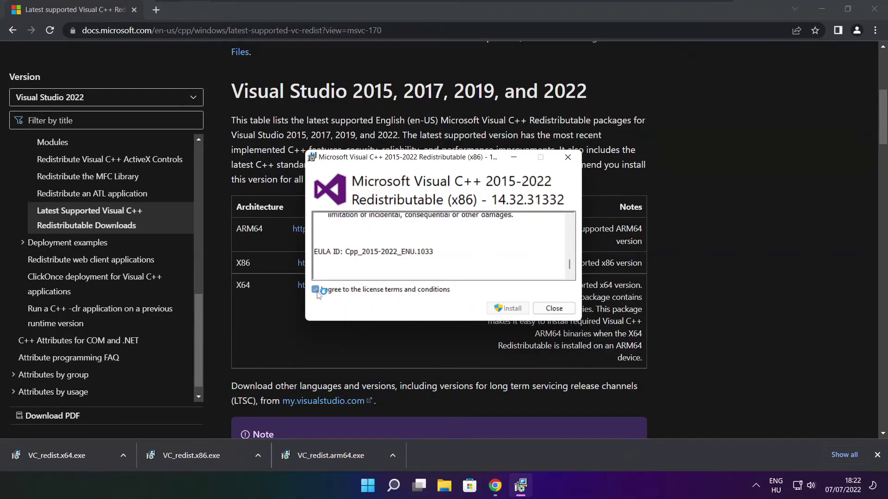
pyautogui.click(509, 309)
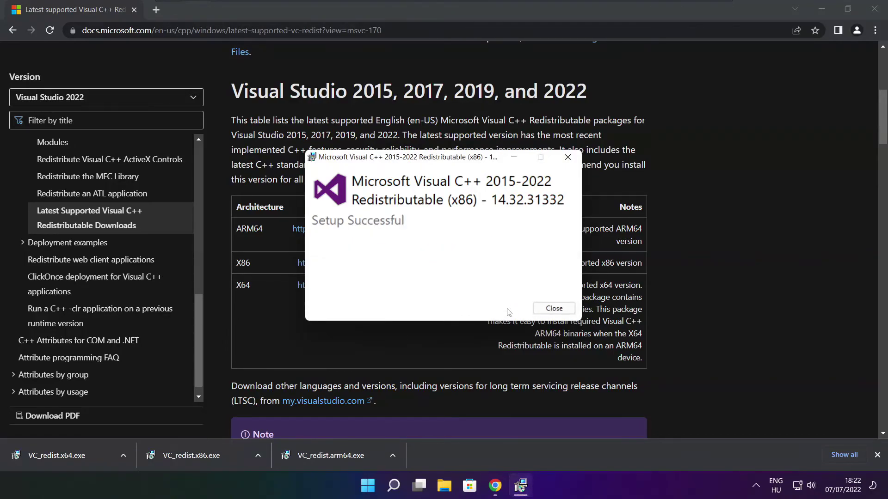
pyautogui.click(554, 309)
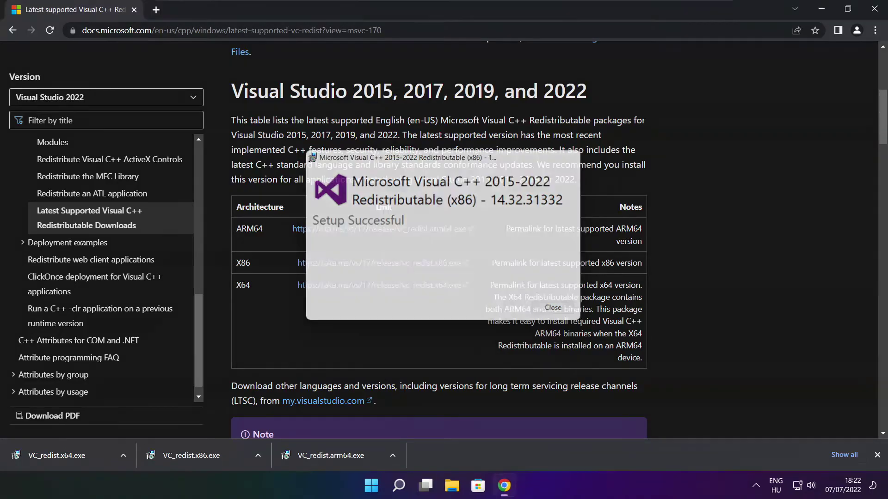
# Step: Install VC_redist.x64.exe (Visual C++ 2015-2022, 14.32.31332) after accepting its license terms
pyautogui.click(74, 456)
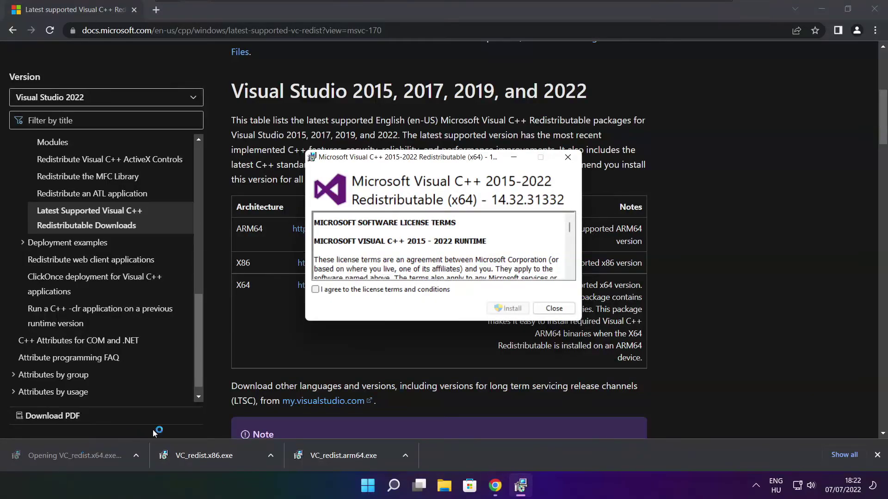
pyautogui.scroll(-15, 572, 228)
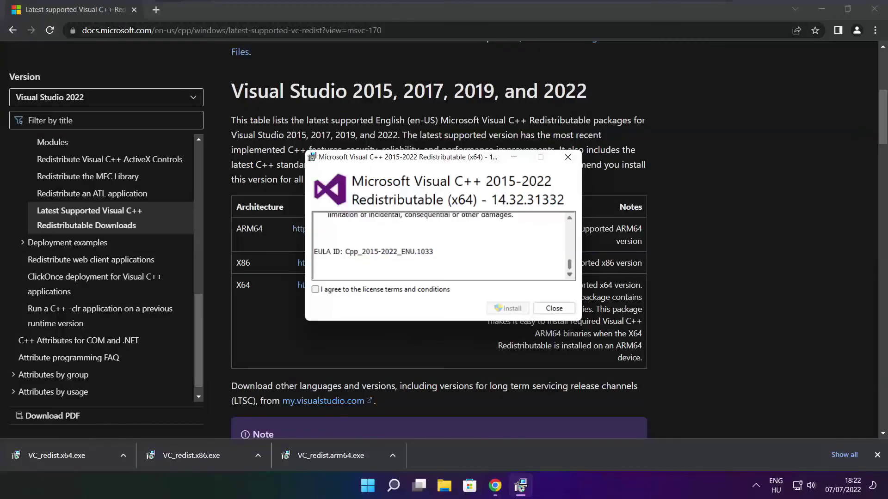
pyautogui.click(334, 290)
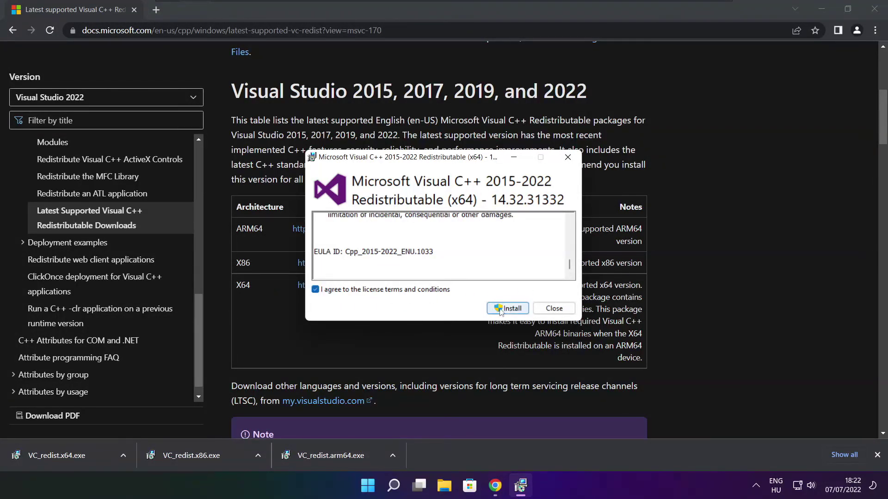
pyautogui.click(511, 309)
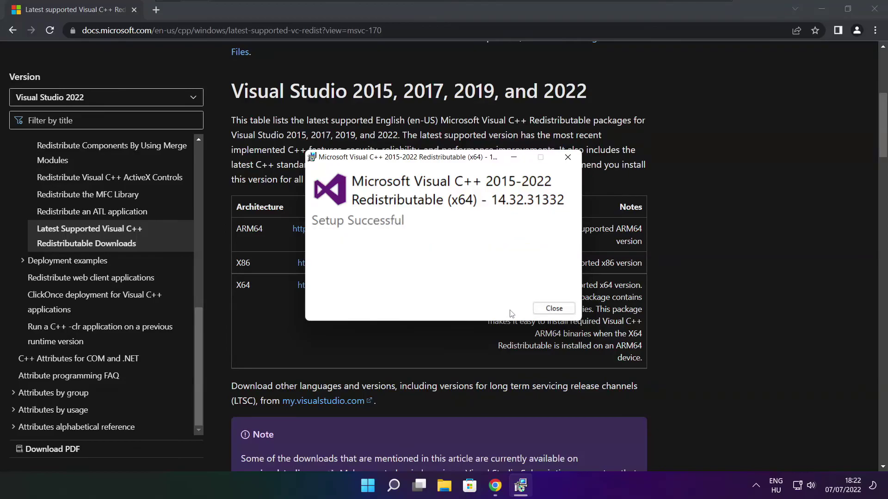
pyautogui.click(554, 308)
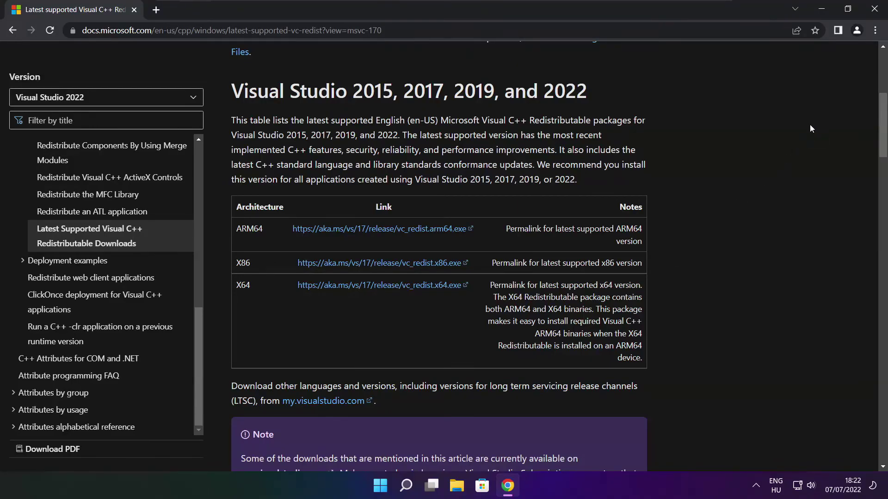
# Step: Close the Chrome window showing the Docs page, then restart Windows from the Start menu's Power options
pyautogui.click(874, 10)
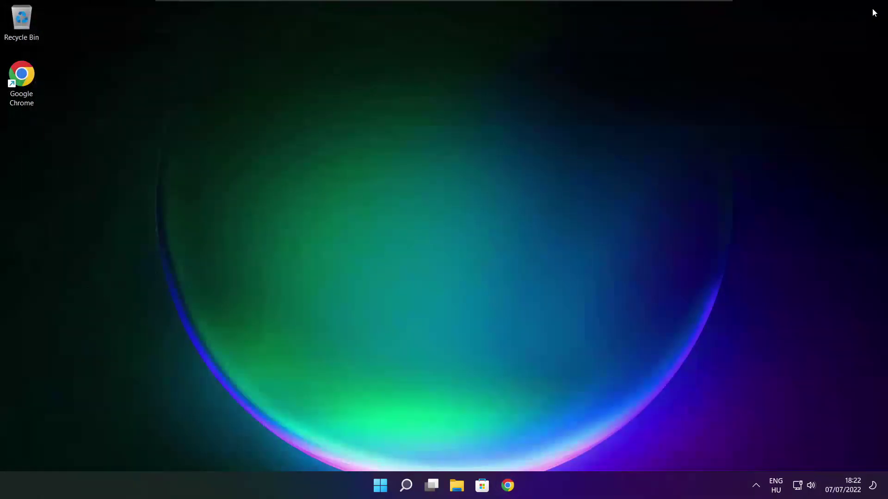
pyautogui.click(380, 485)
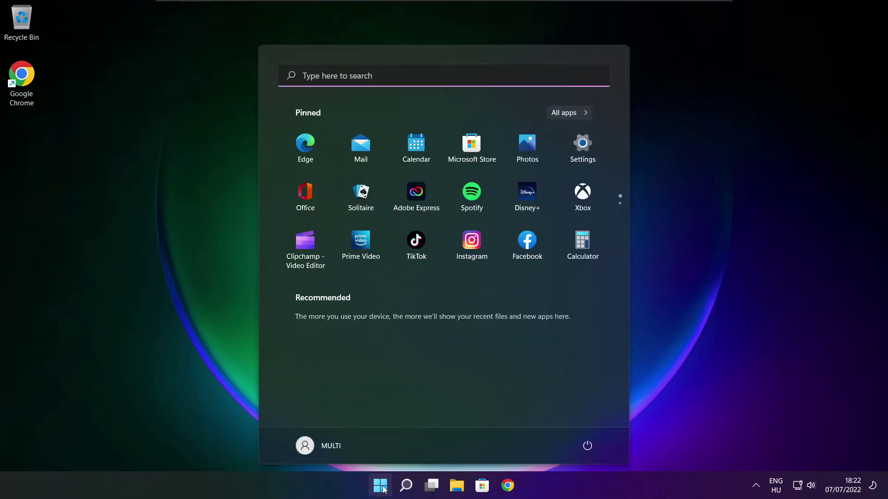
pyautogui.click(587, 447)
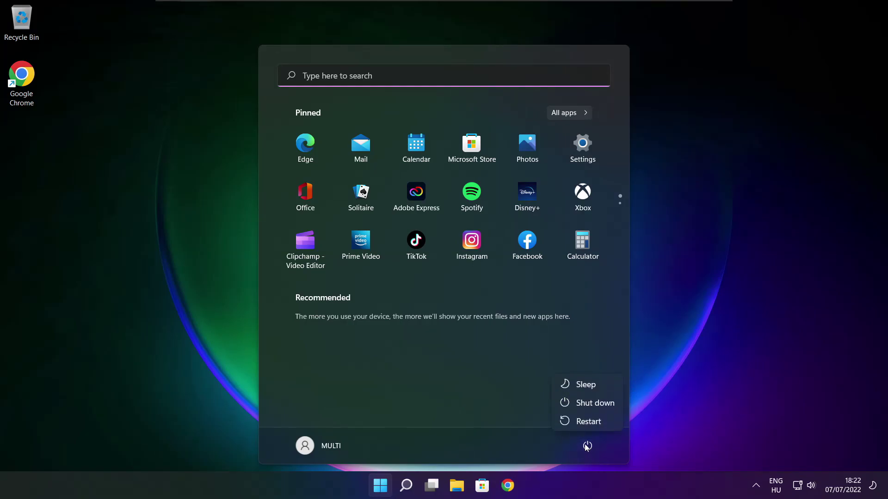
pyautogui.click(593, 421)
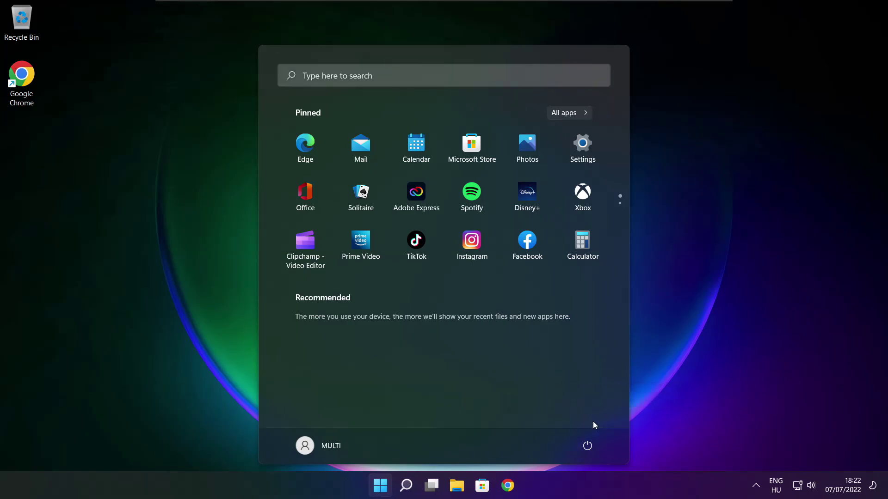